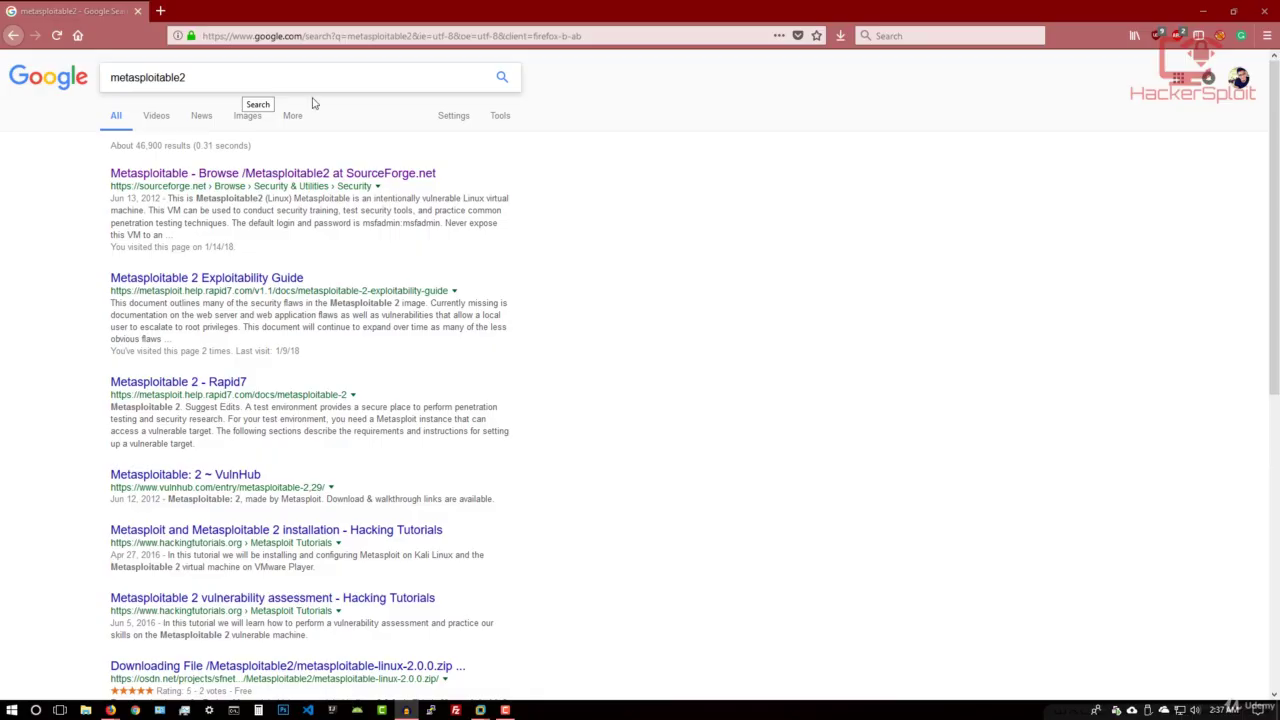
Step: Open the SourceForge Metasploitable2 files page from the search results and review its download files and description
key("ctrl+plus")
key("ctrl+plus")
key("ctrl+plus")
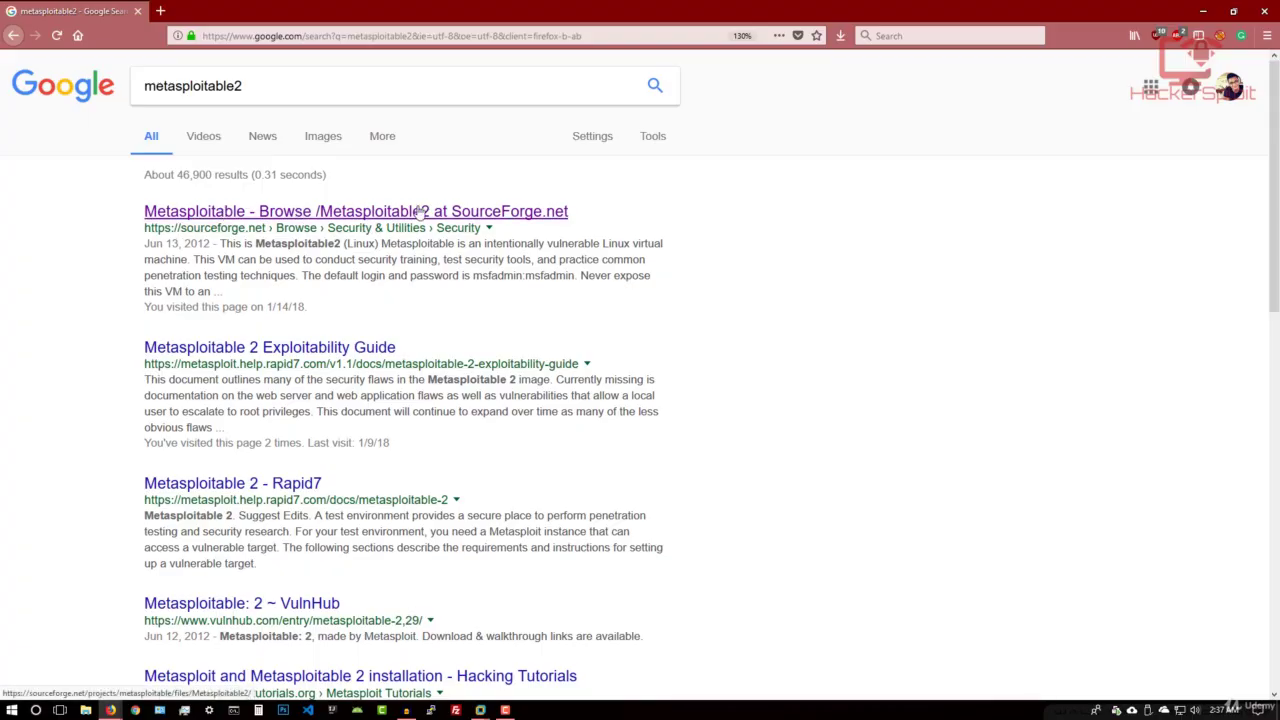
left_click(517, 219)
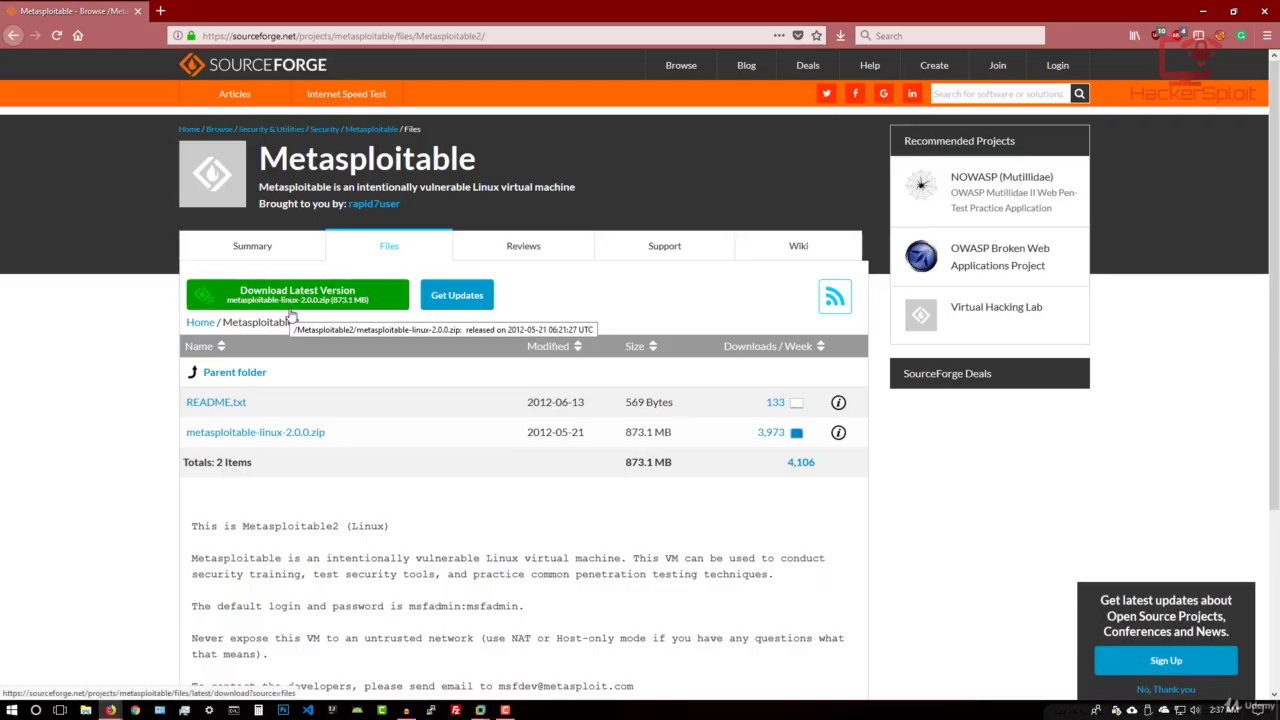
scroll(292, 316, "down", 3)
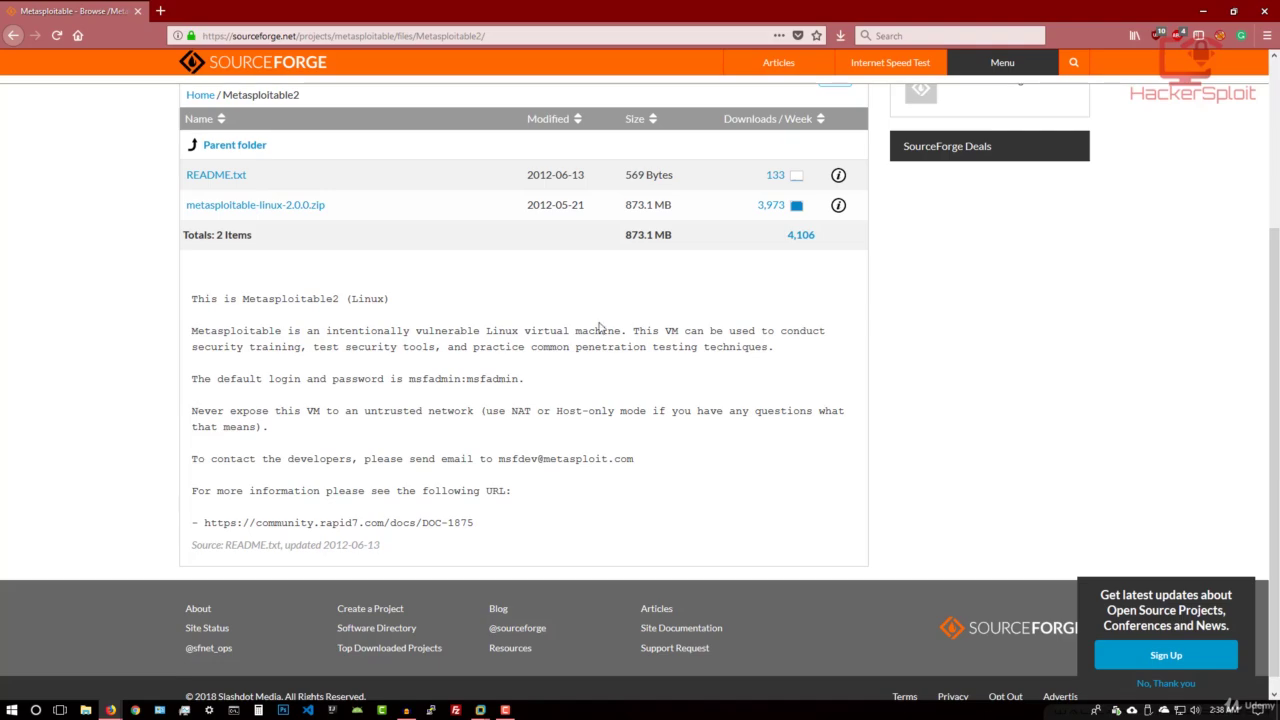
scroll(600, 327, "up", 3)
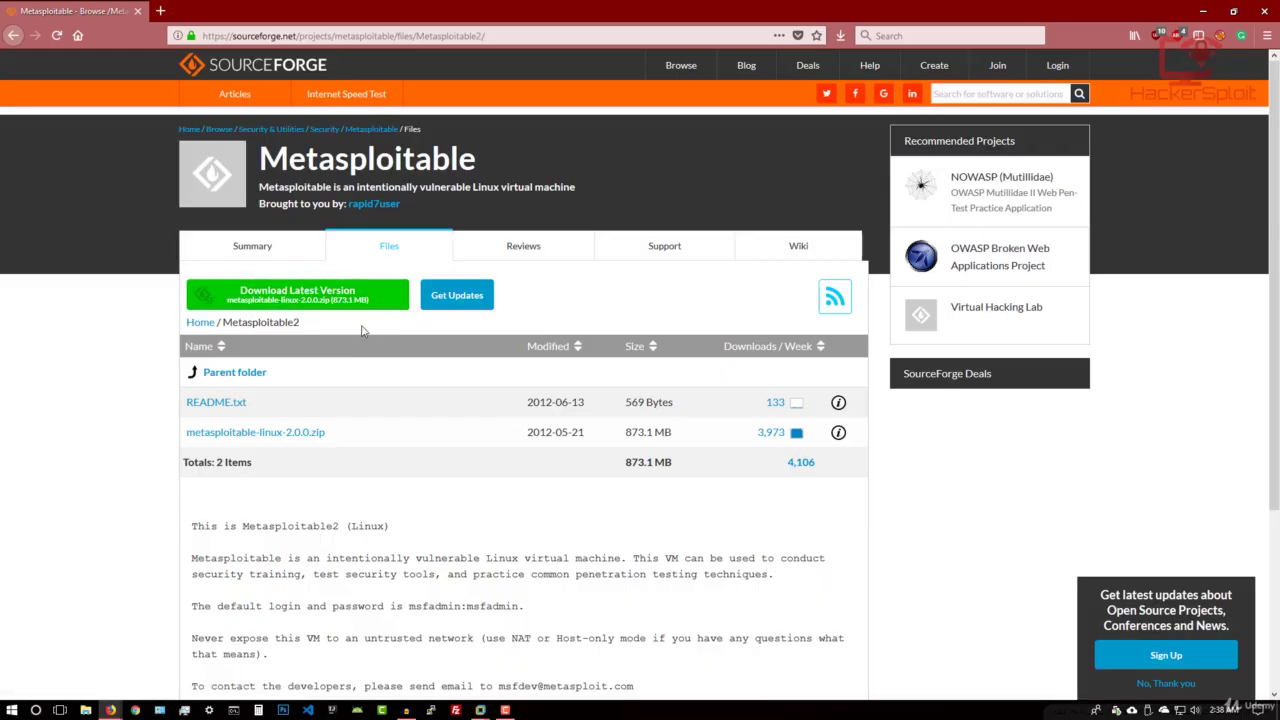
Step: Move the Metasploitable archive to an open area of the desktop and check its file properties
left_click(1205, 11)
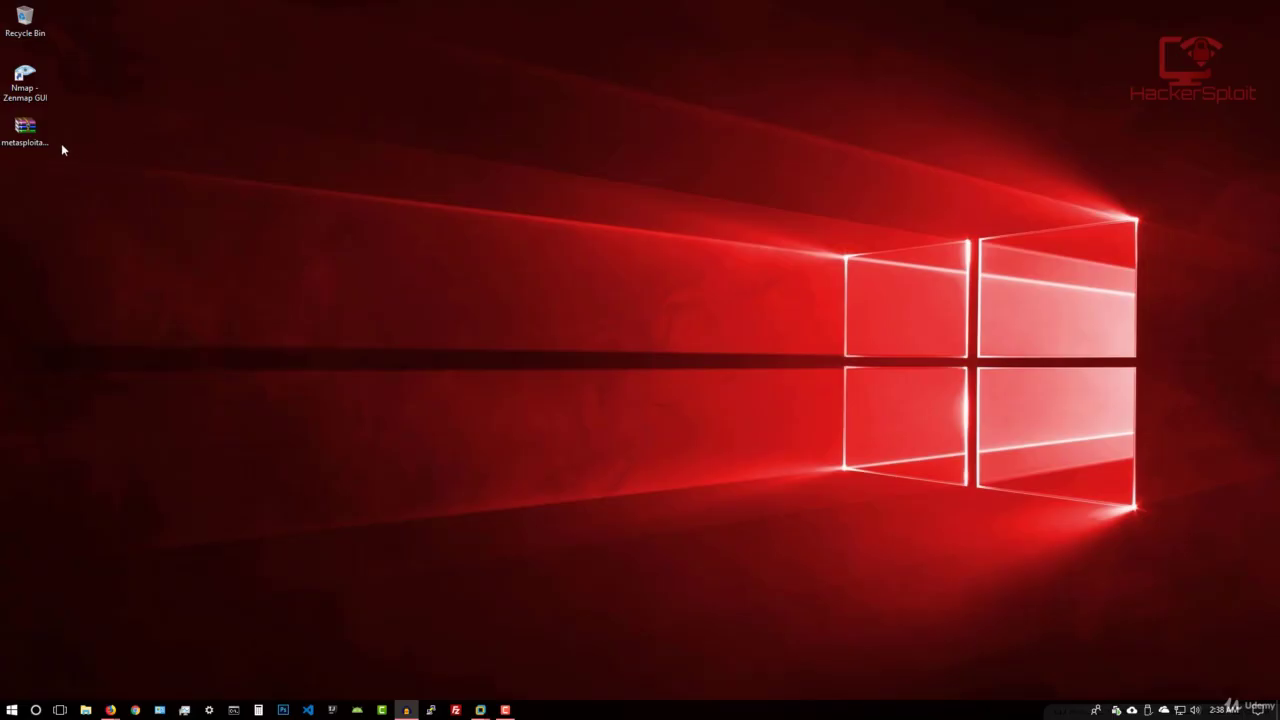
left_click_drag(14, 146, 418, 152)
right_click(430, 152)
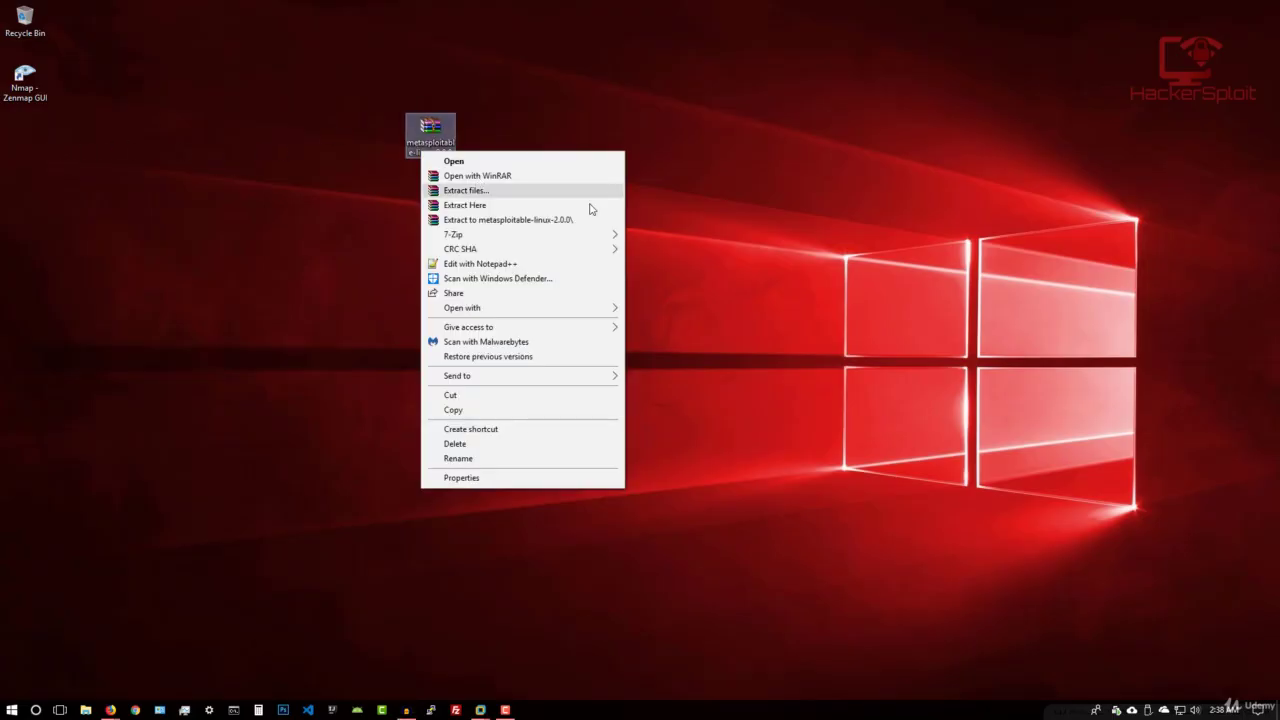
left_click(587, 455)
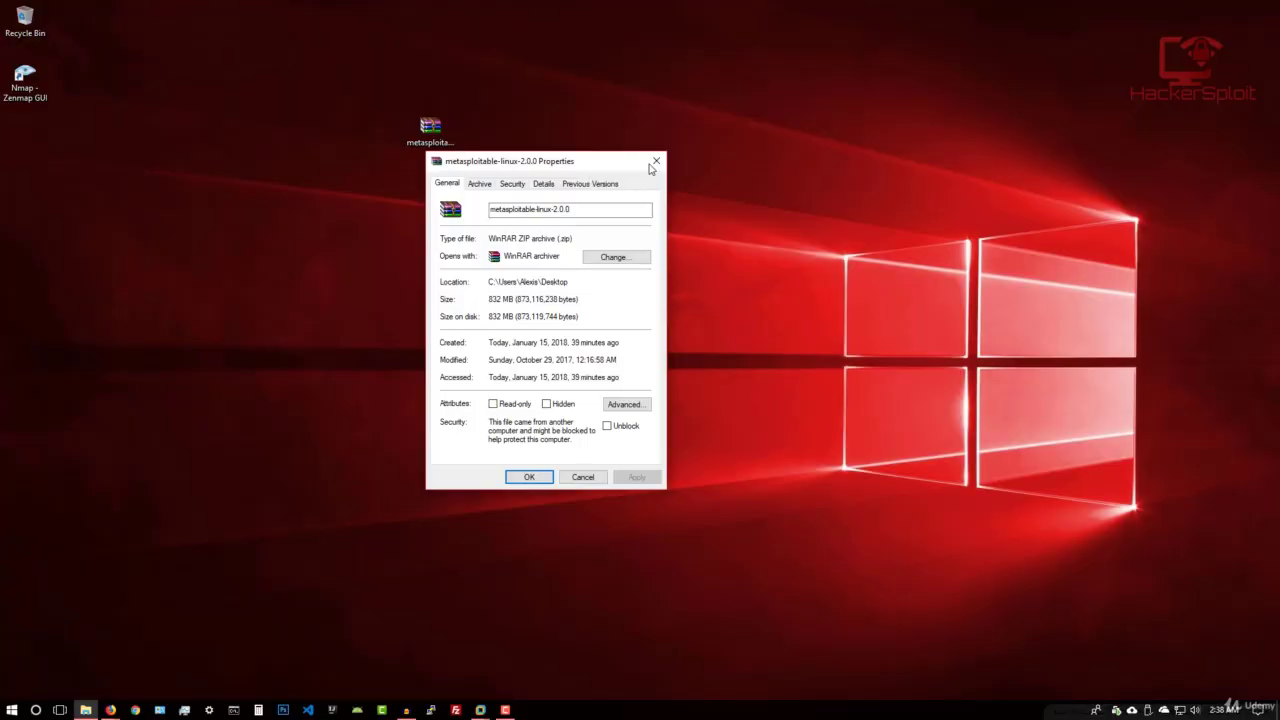
left_click(656, 160)
Step: Extract the Metasploitable archive on the desktop into its own folder, metasploitable-linux-2.0.0
left_click(430, 130)
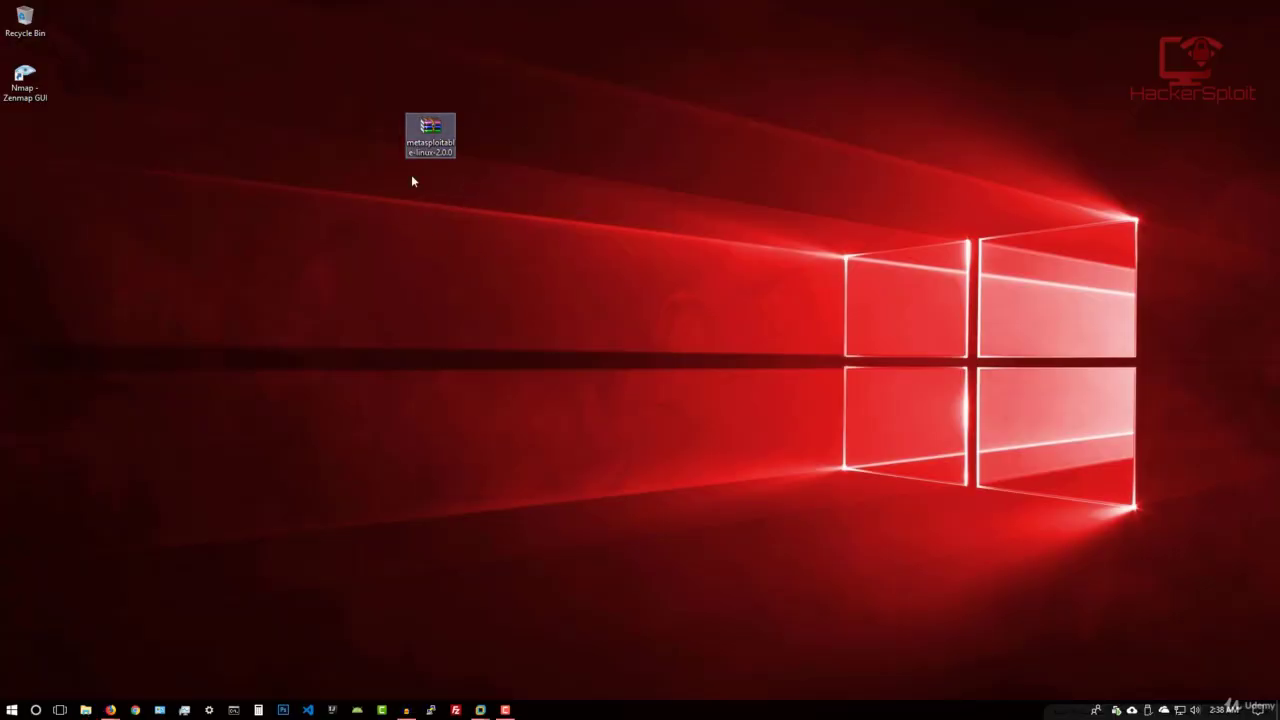
right_click(440, 145)
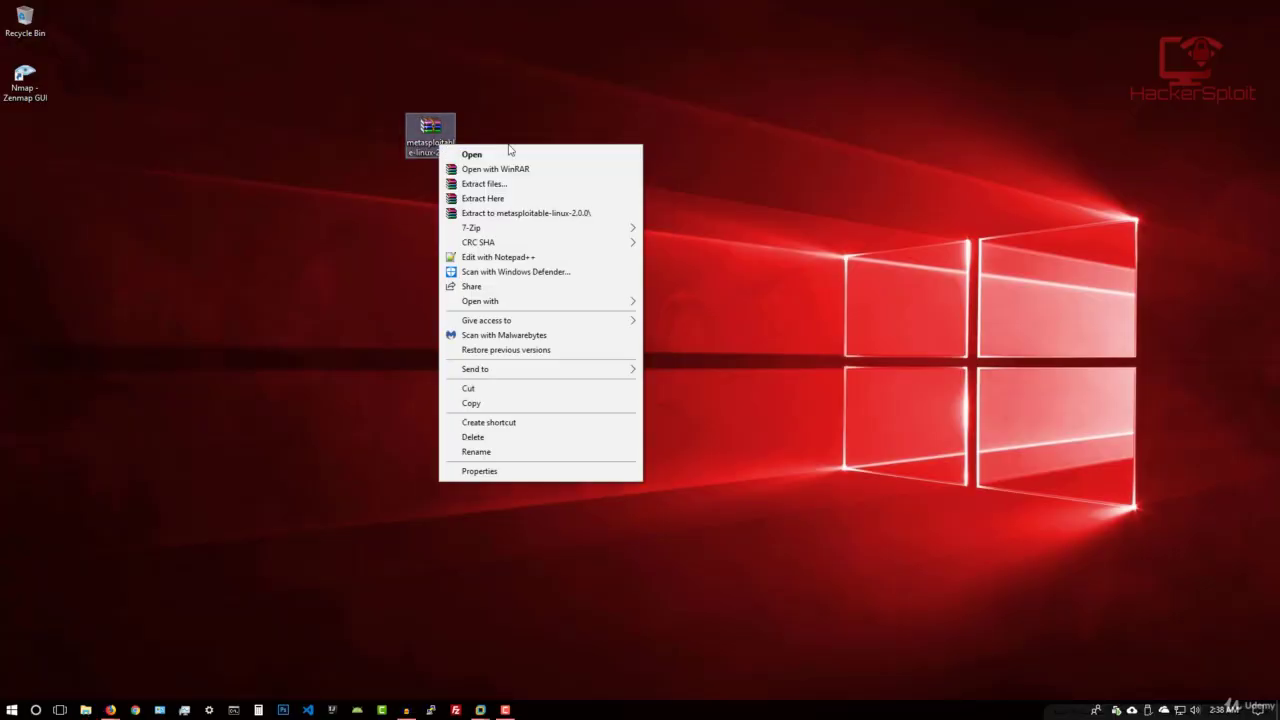
left_click(503, 214)
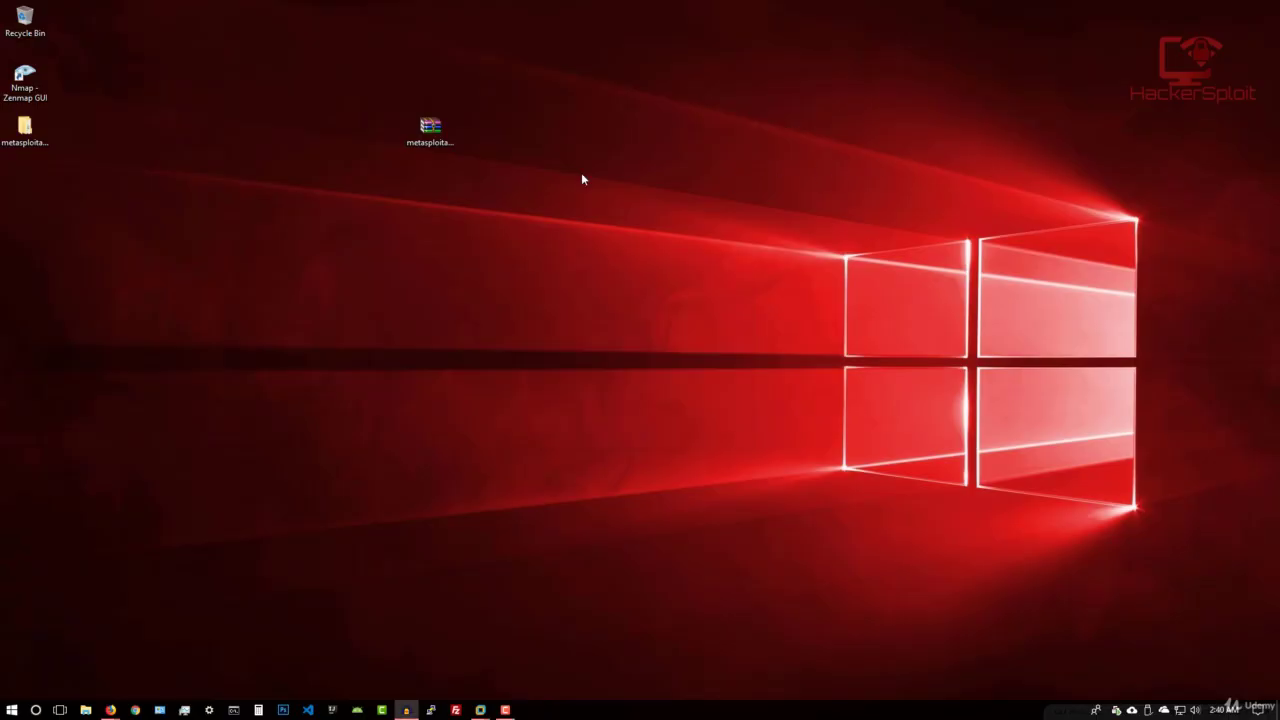
Step: Examine the virtual machine files in the Metasploitable2-Linux subfolder of the extracted folder
double_click(27, 132)
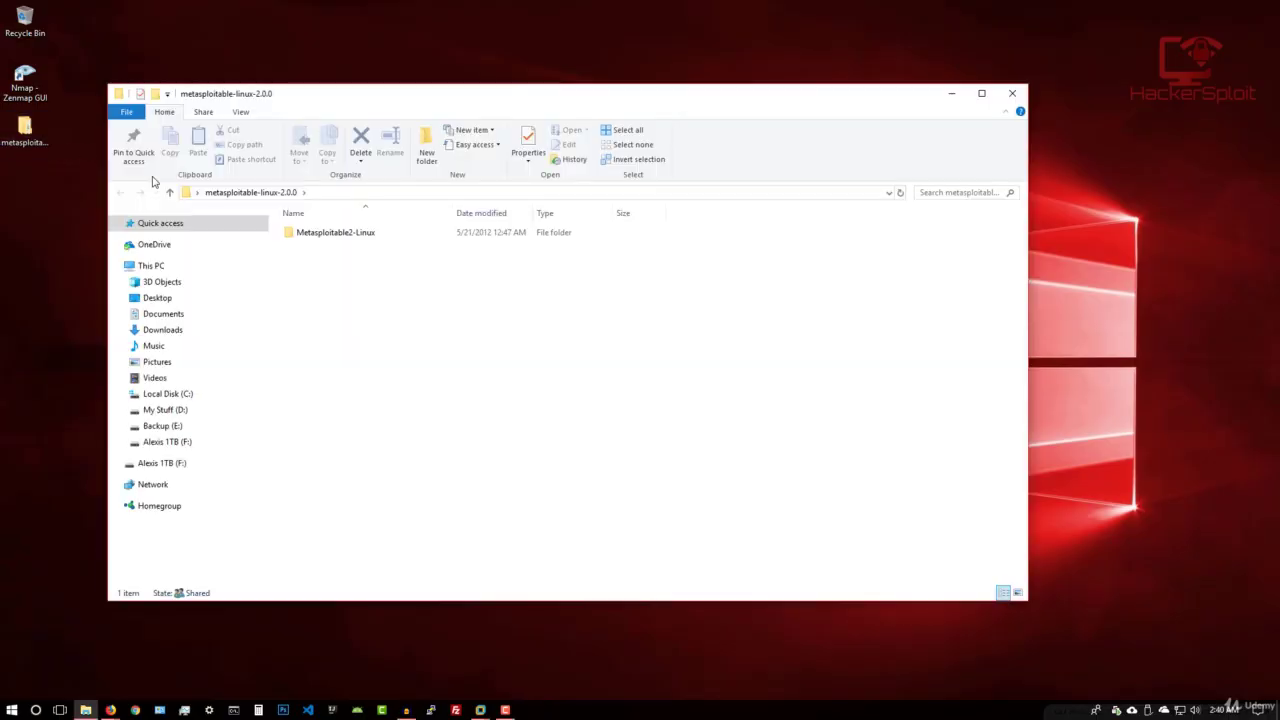
left_click_drag(391, 100, 395, 79)
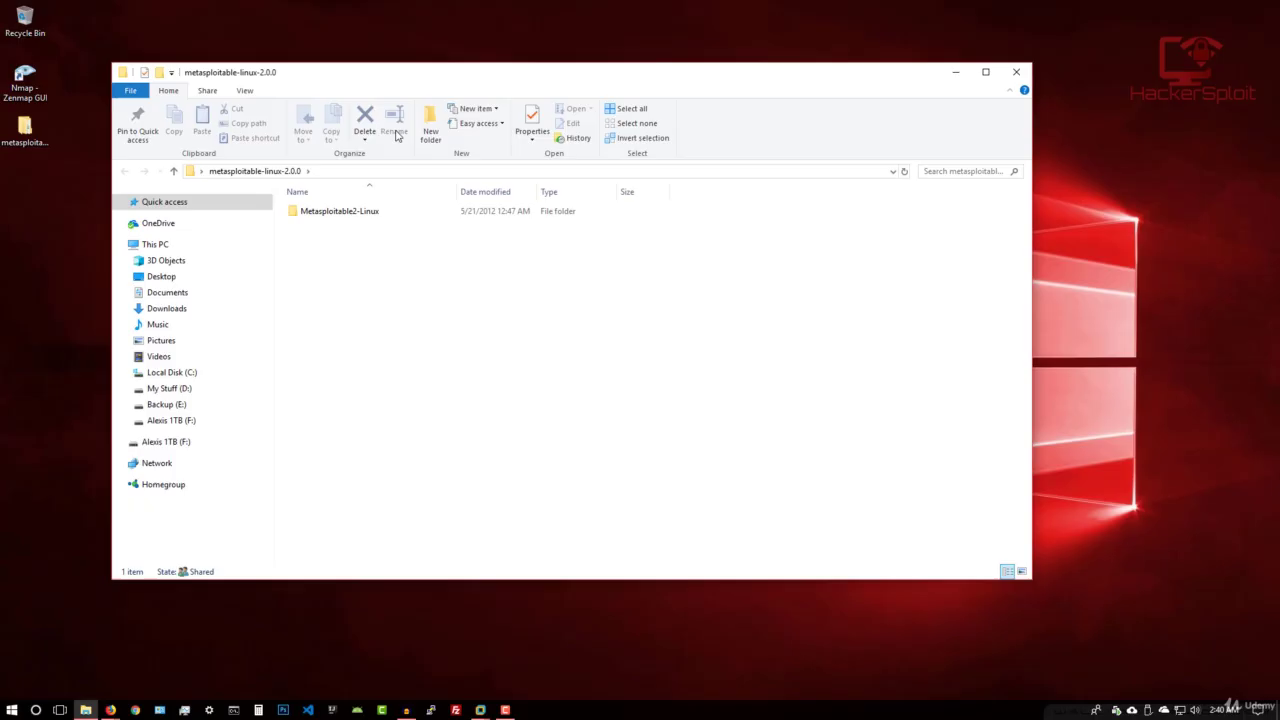
double_click(380, 215)
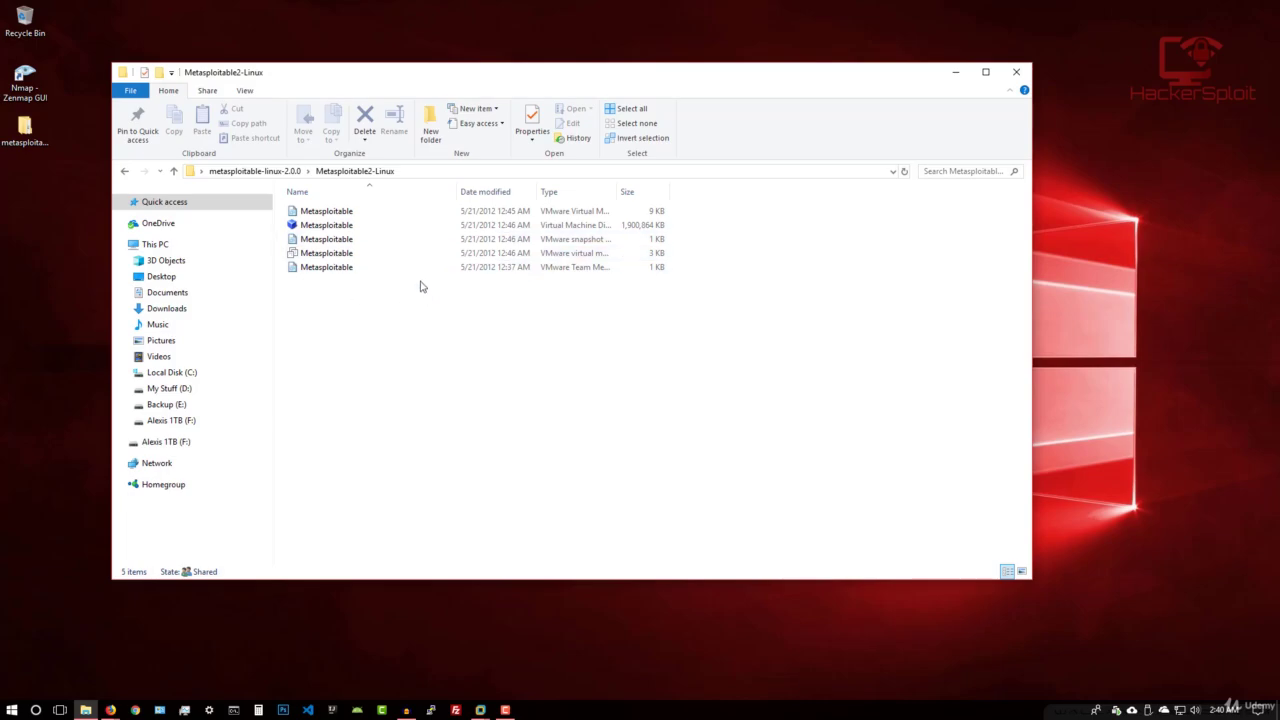
left_click_drag(438, 300, 405, 210)
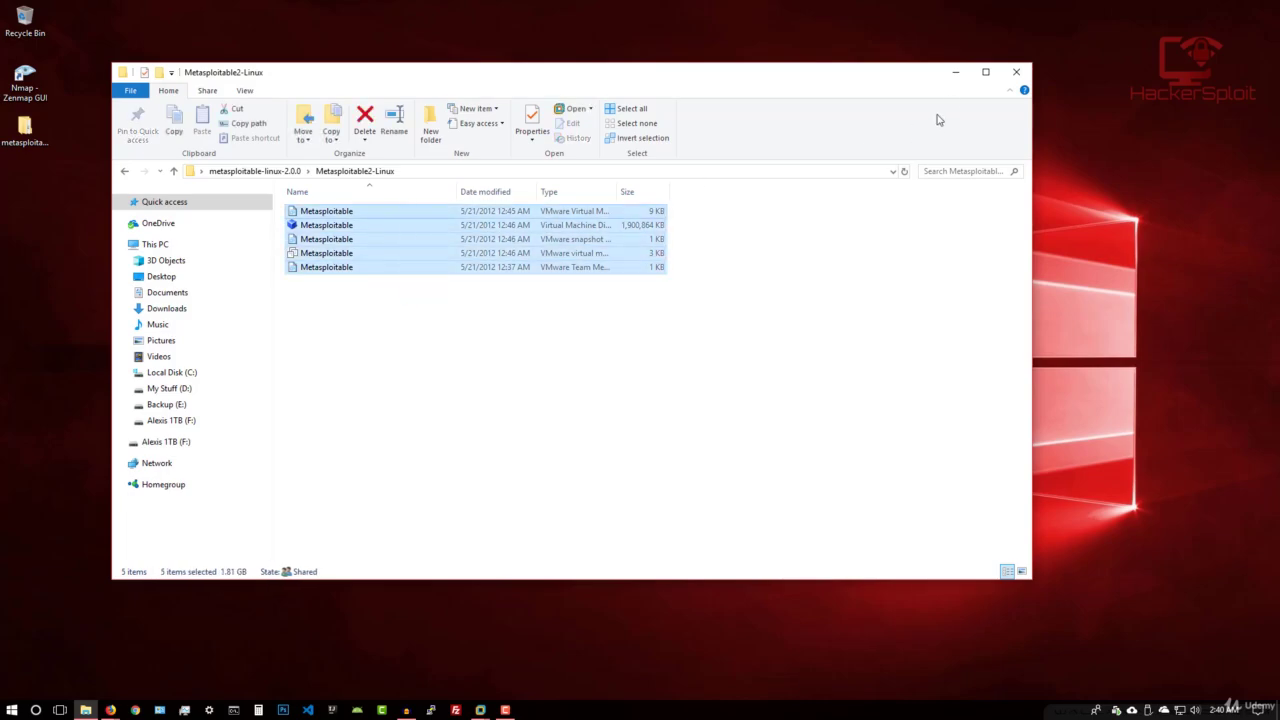
left_click(955, 76)
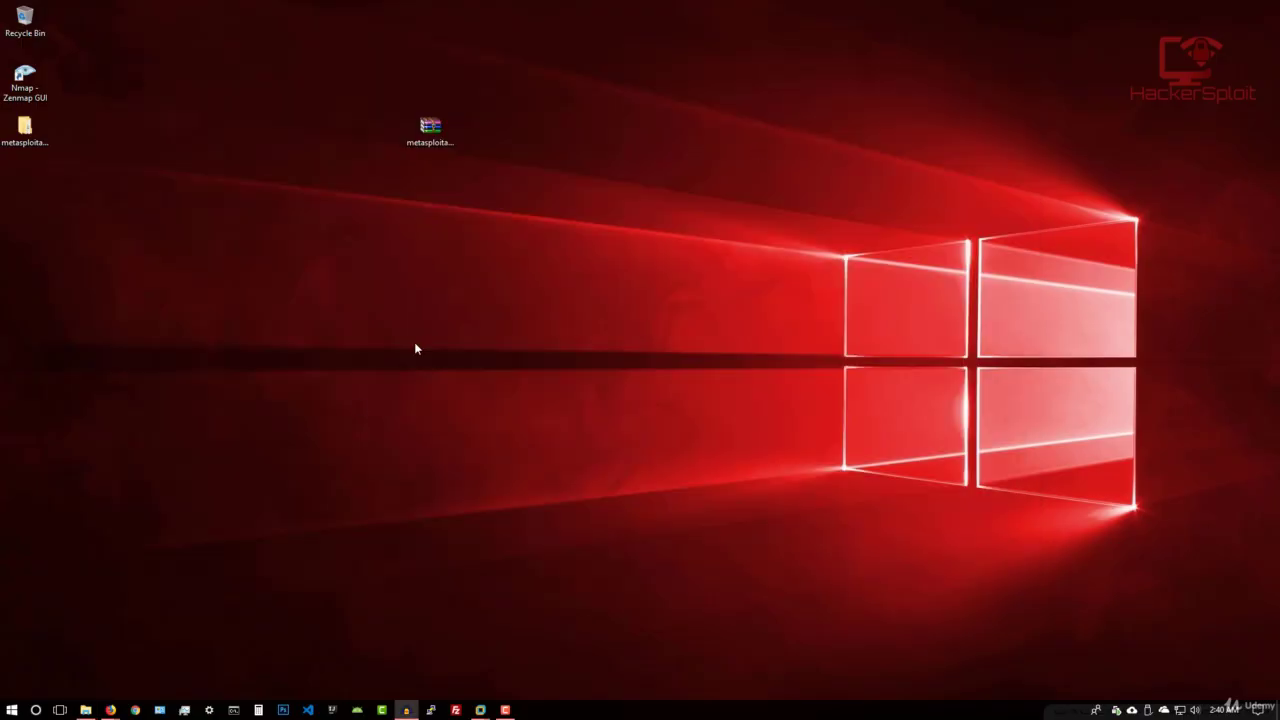
Step: Launch VMware Workstation 14 Player and maximize its window
left_click(12, 710)
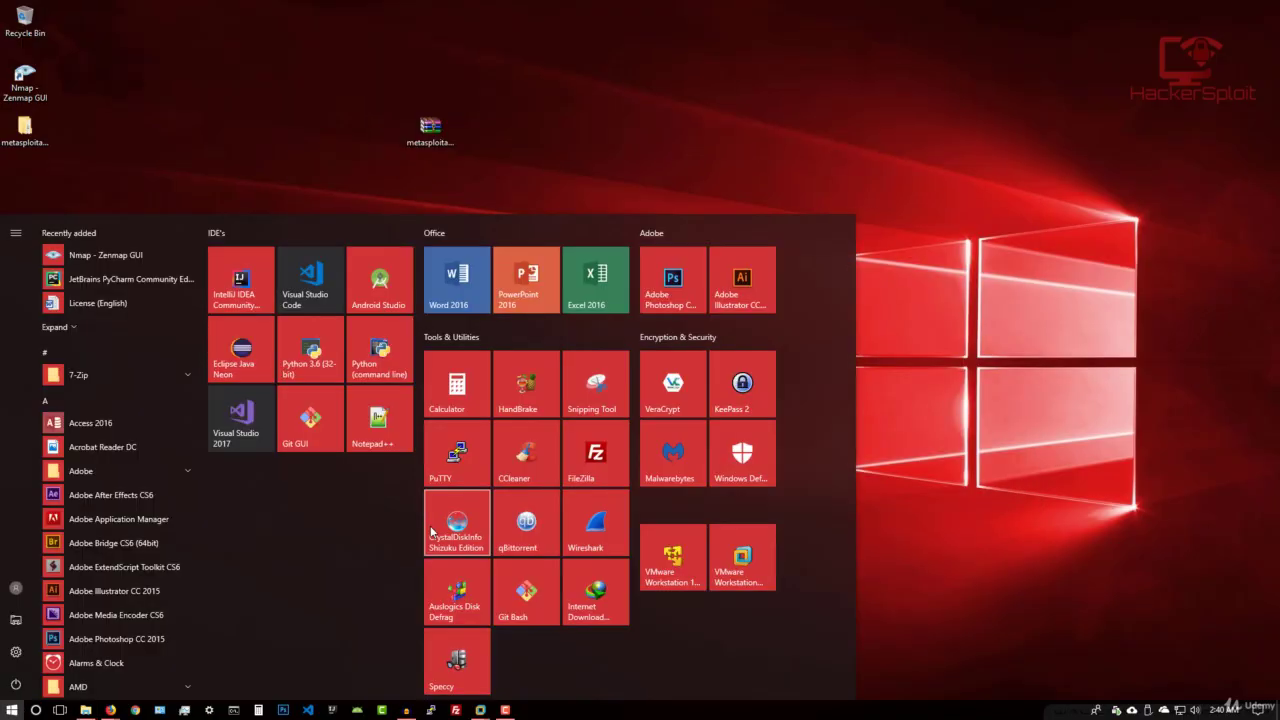
left_click(677, 566)
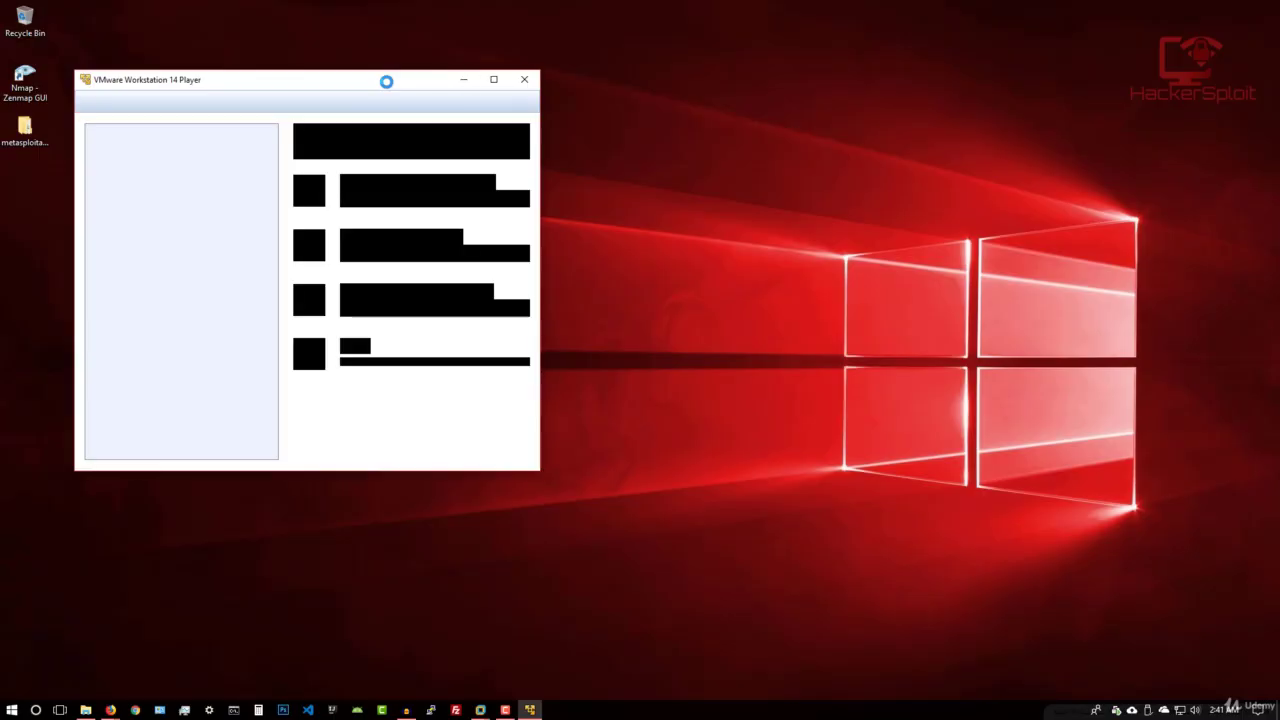
left_click_drag(386, 81, 672, 86)
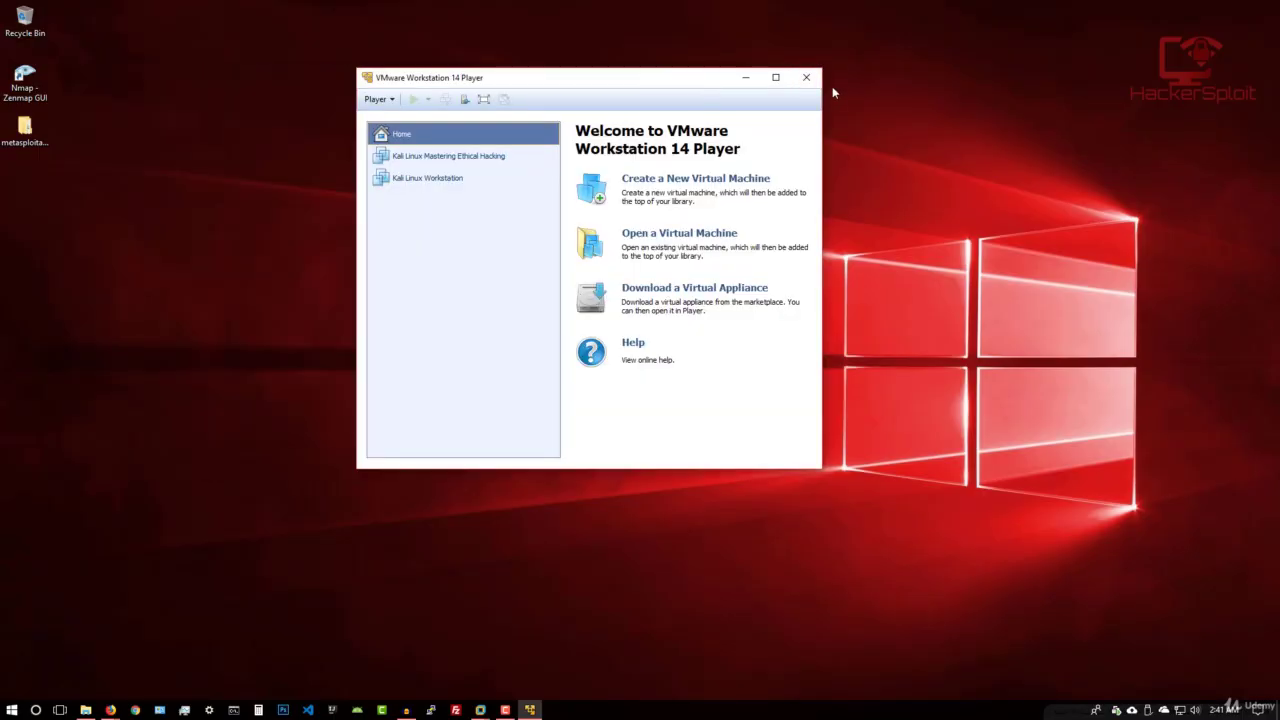
left_click(771, 79)
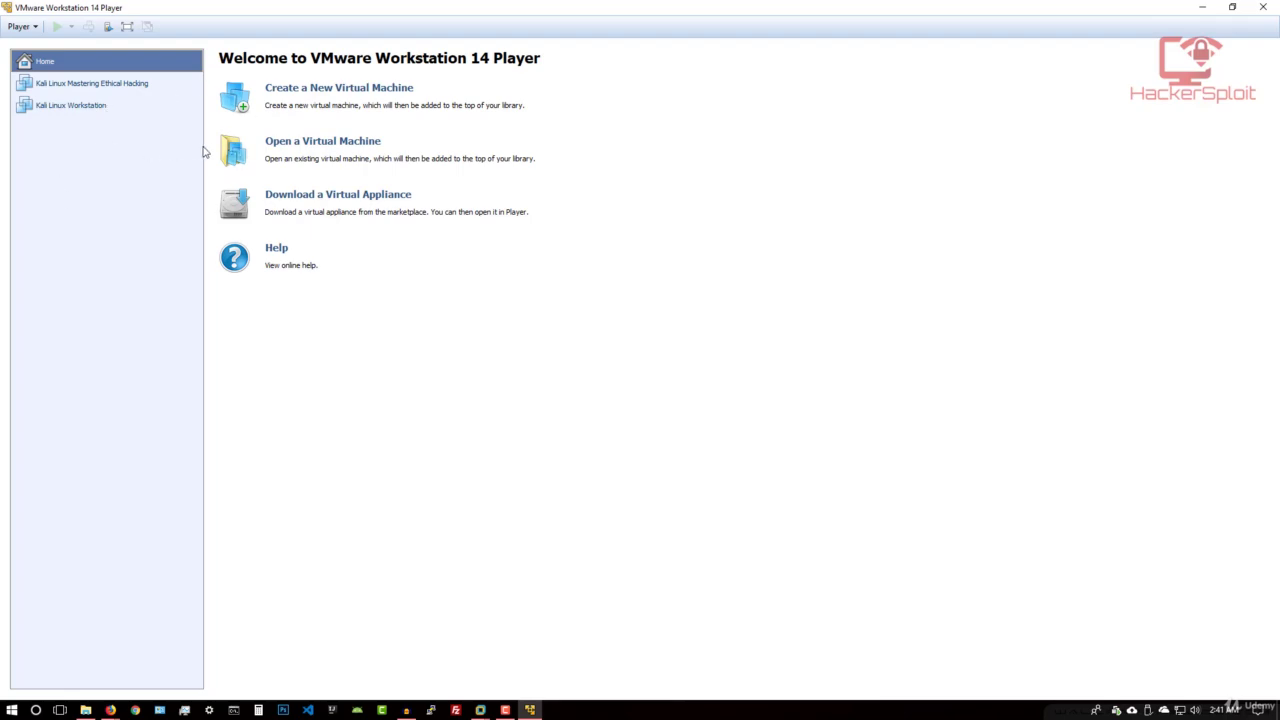
Step: Open the existing Metasploitable virtual machine configuration from Desktop > metasploitable-linux-2.0.0 > Metasploitable2-Linux to add it to the library
left_click(331, 148)
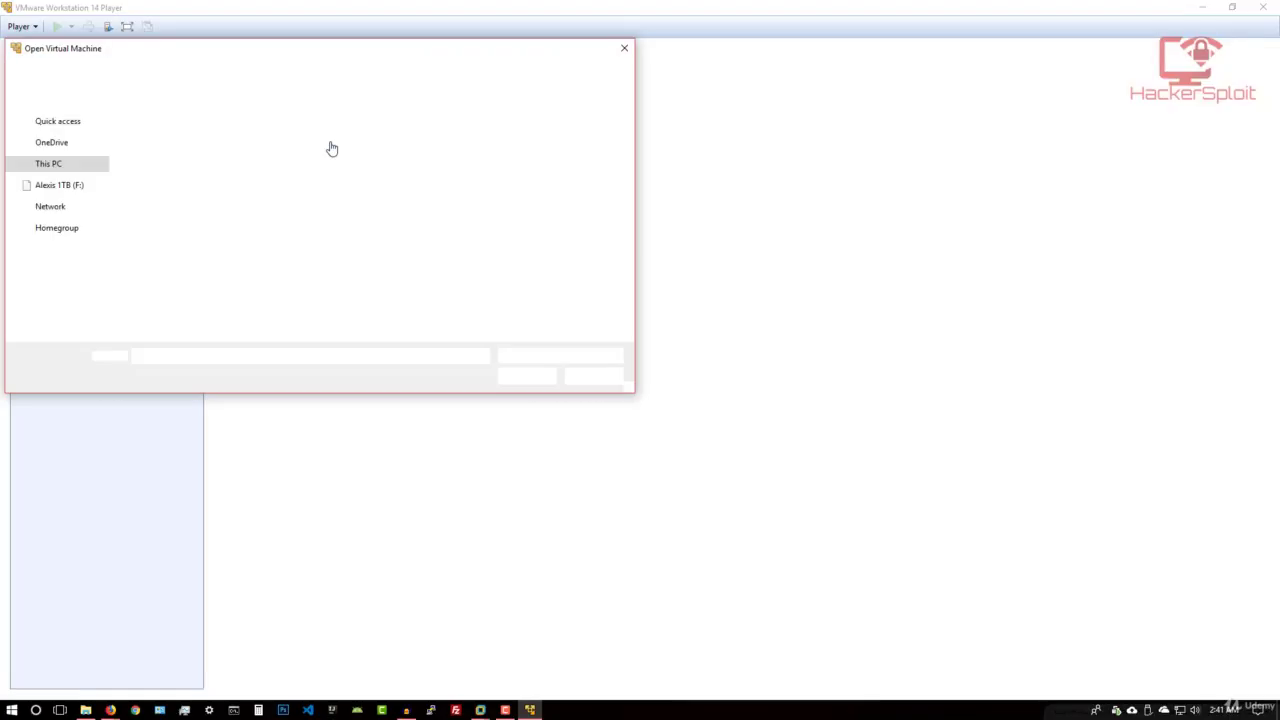
left_click(55, 169)
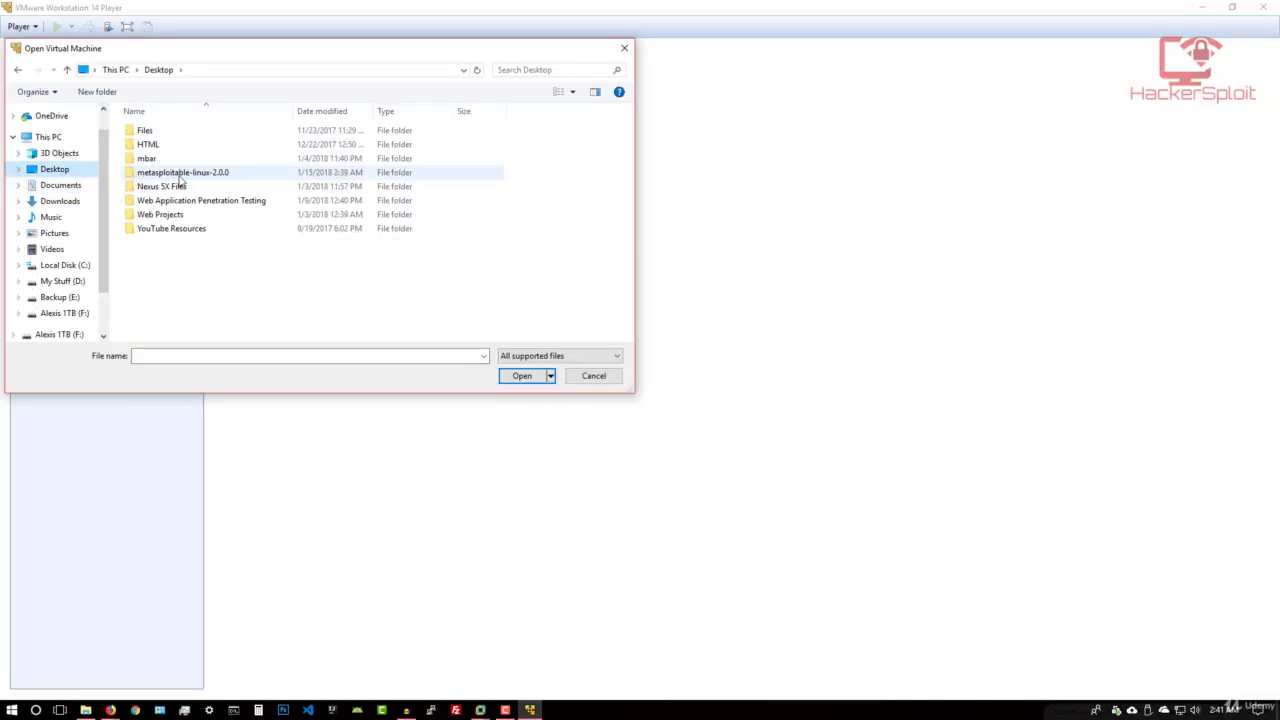
double_click(181, 174)
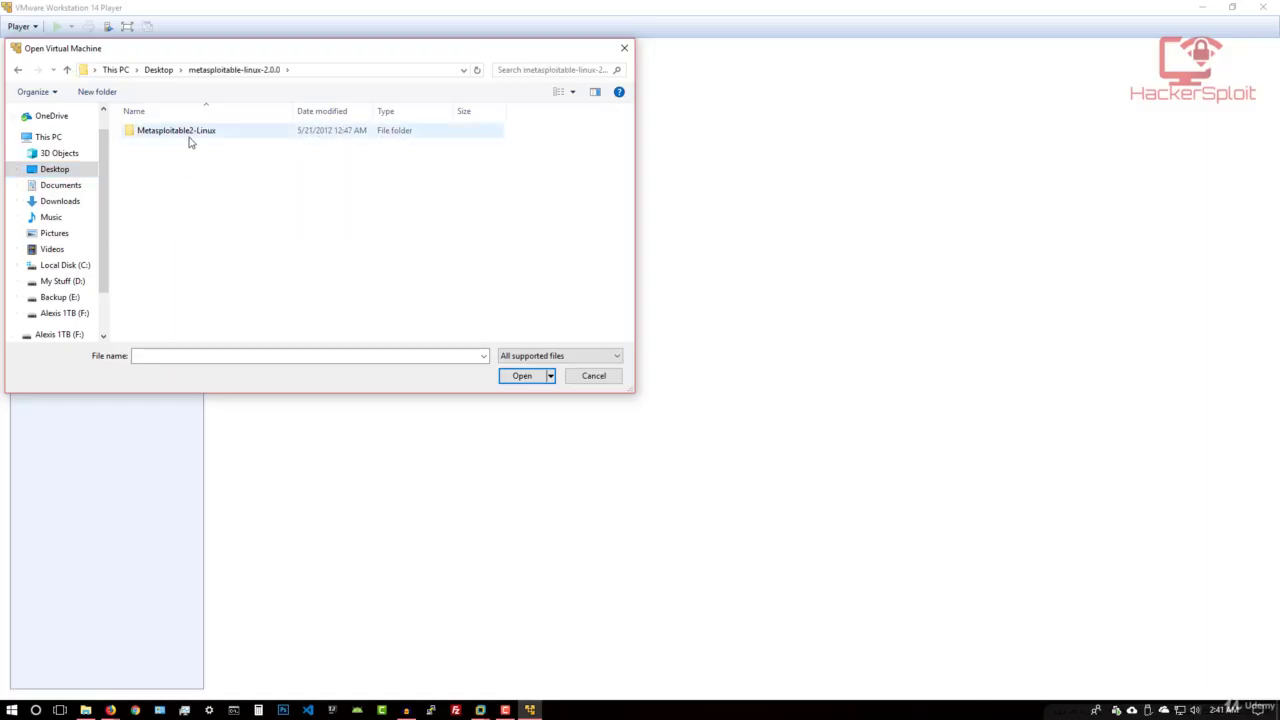
double_click(189, 141)
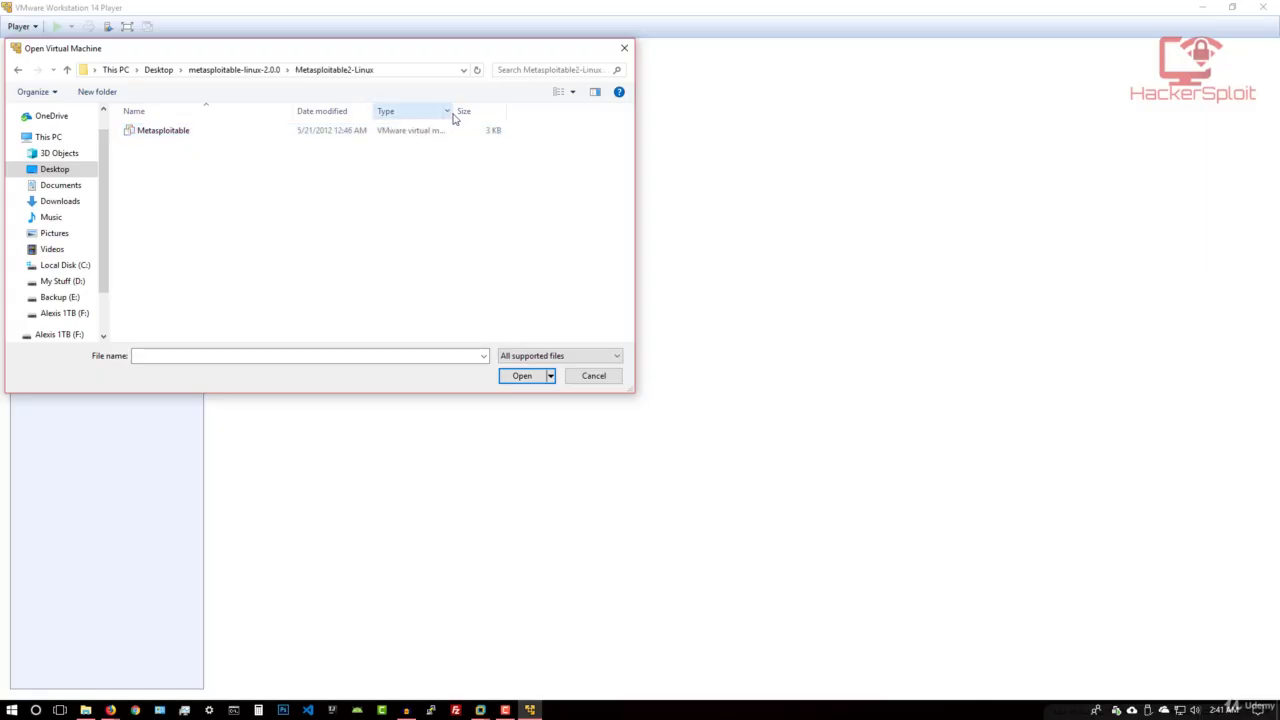
left_click_drag(454, 112, 528, 111)
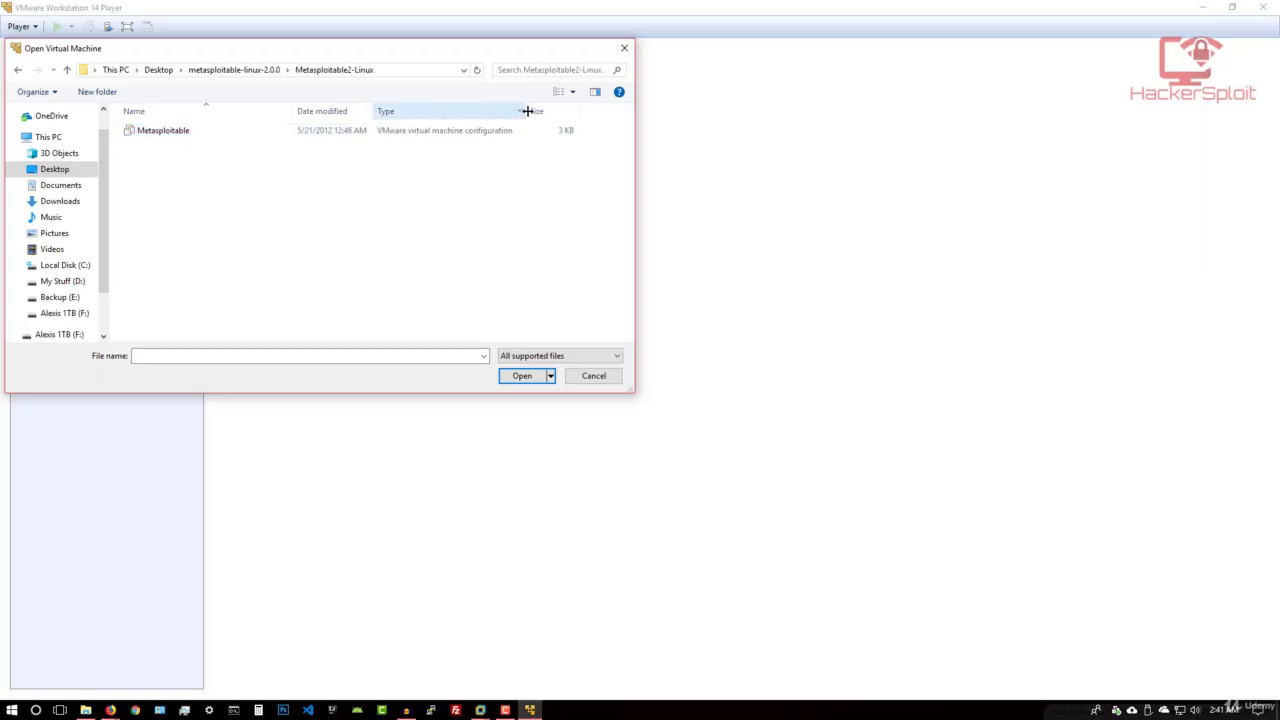
left_click(362, 138)
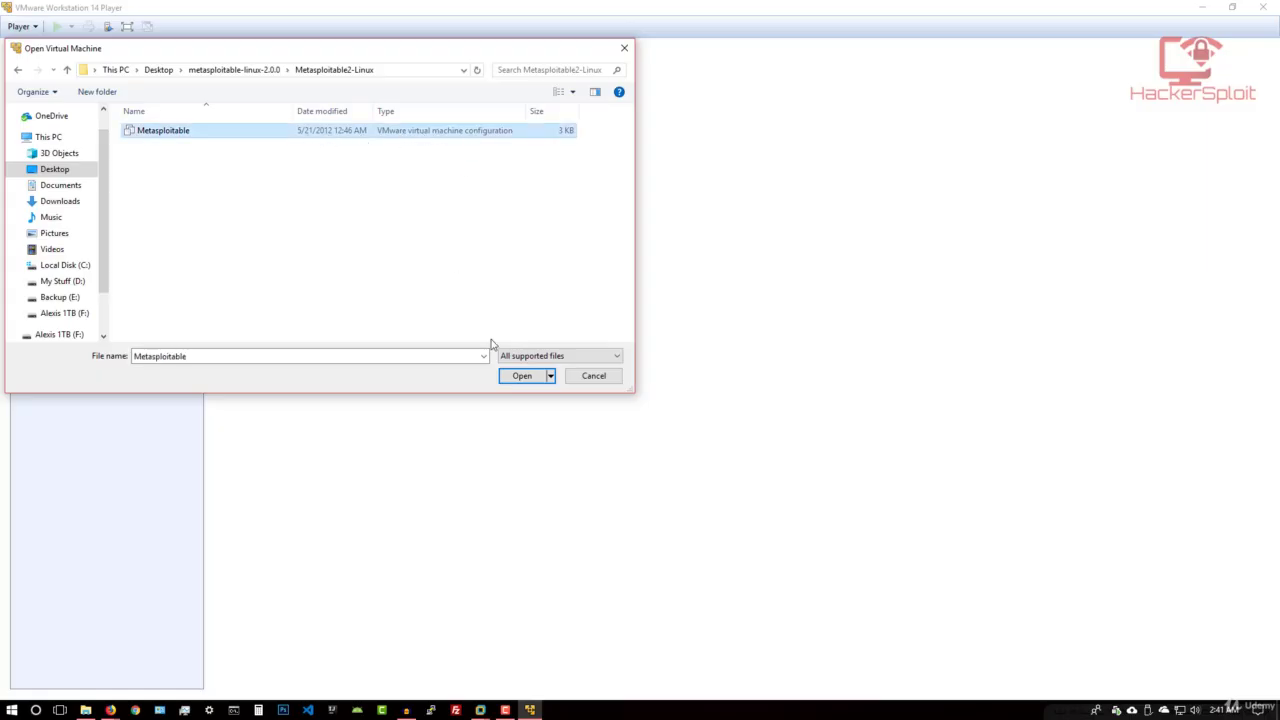
left_click(517, 376)
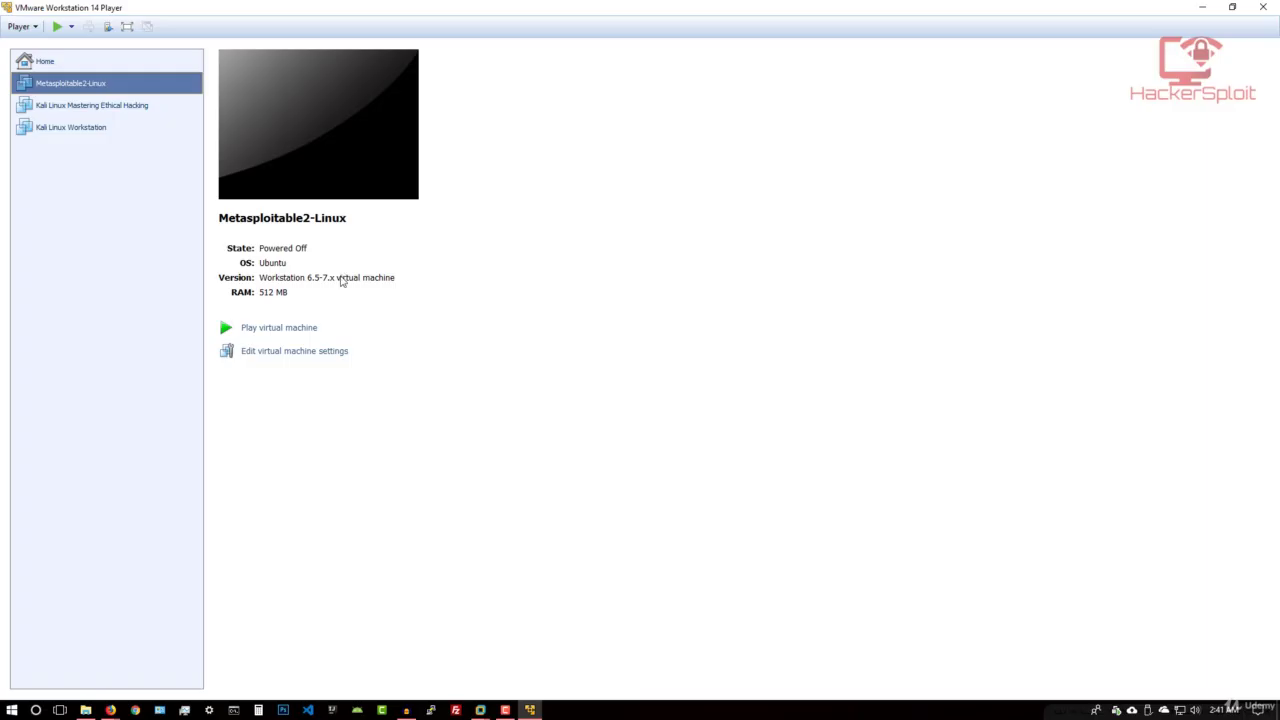
Step: Open the Metasploitable2-Linux virtual machine settings and review the memory and processor core options
left_click(310, 354)
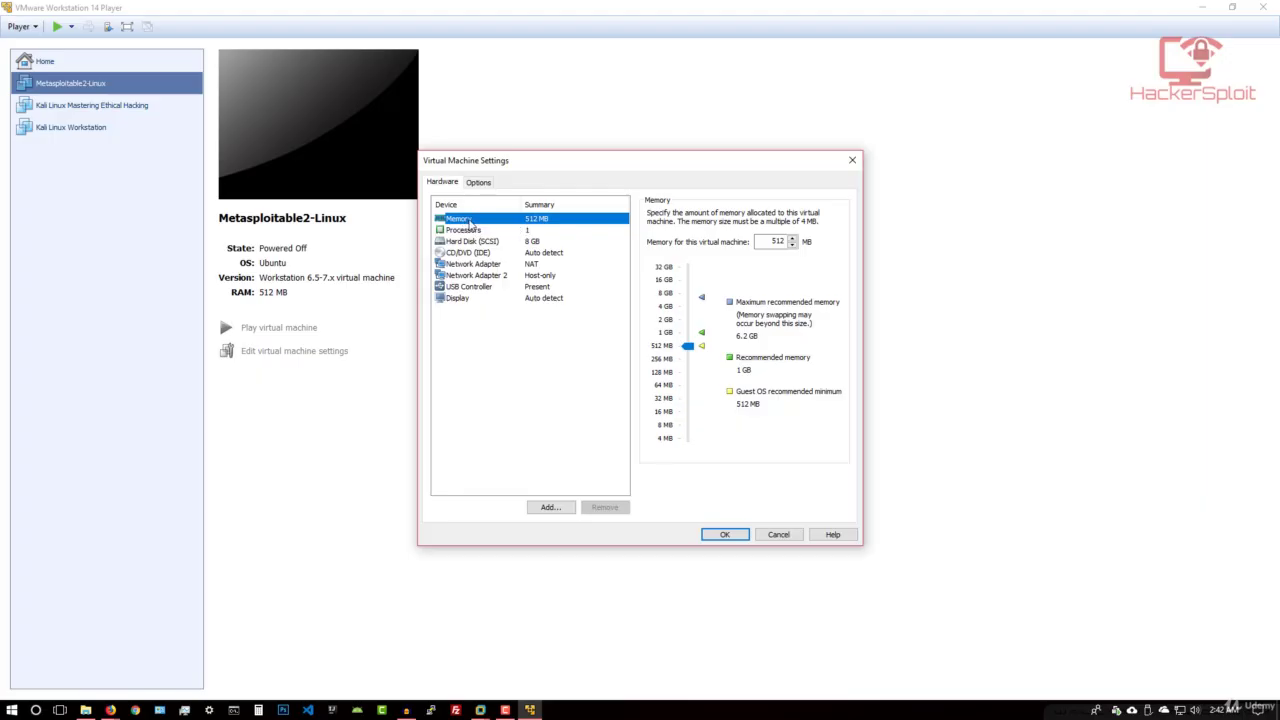
left_click(474, 231)
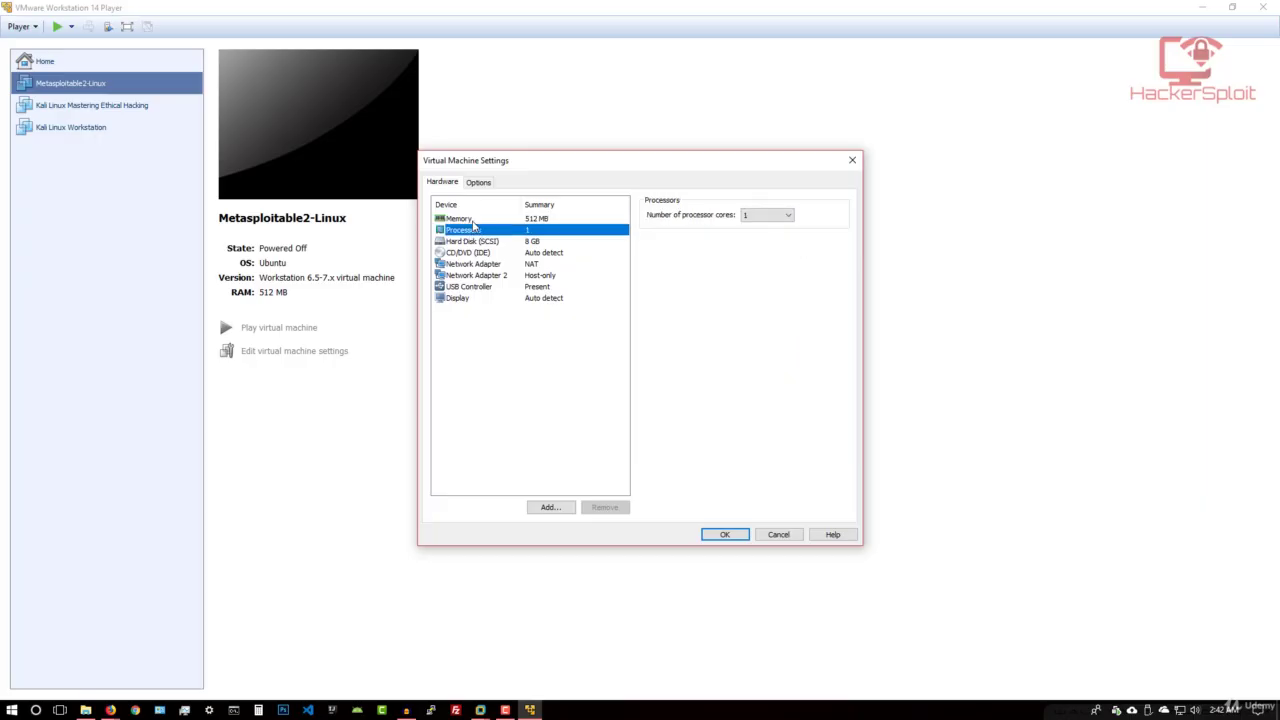
left_click(474, 222)
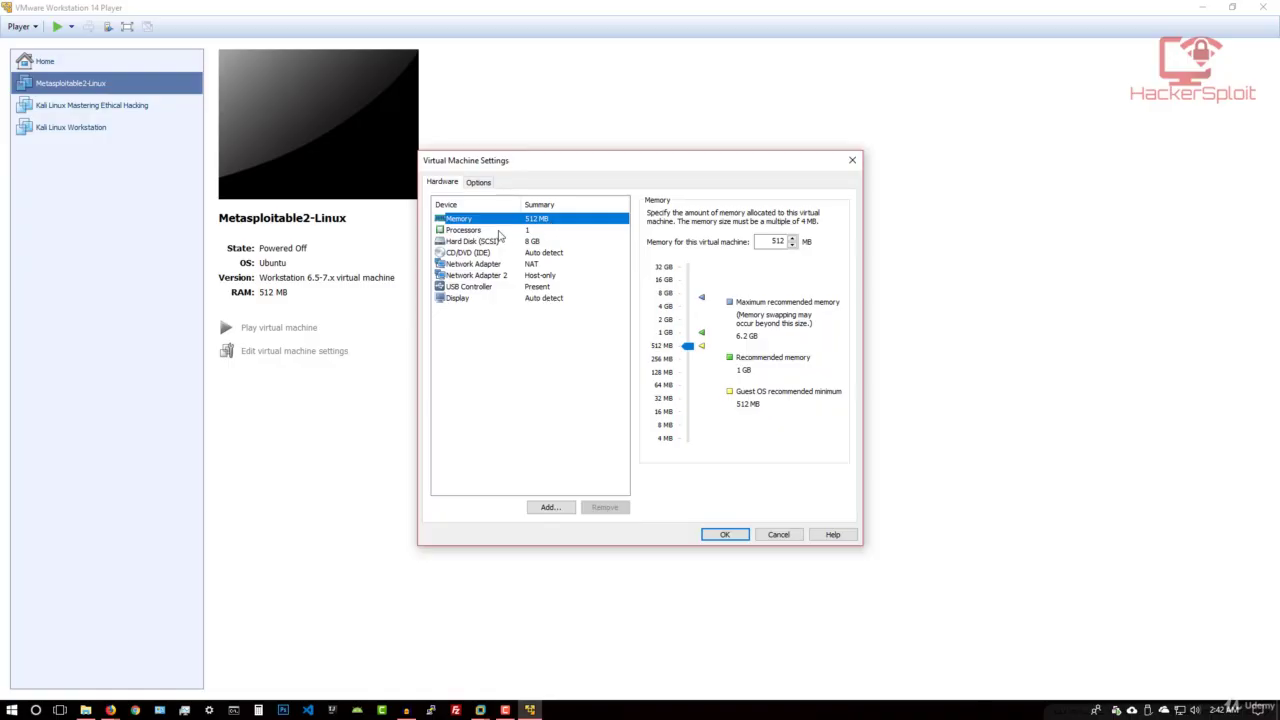
left_click(499, 233)
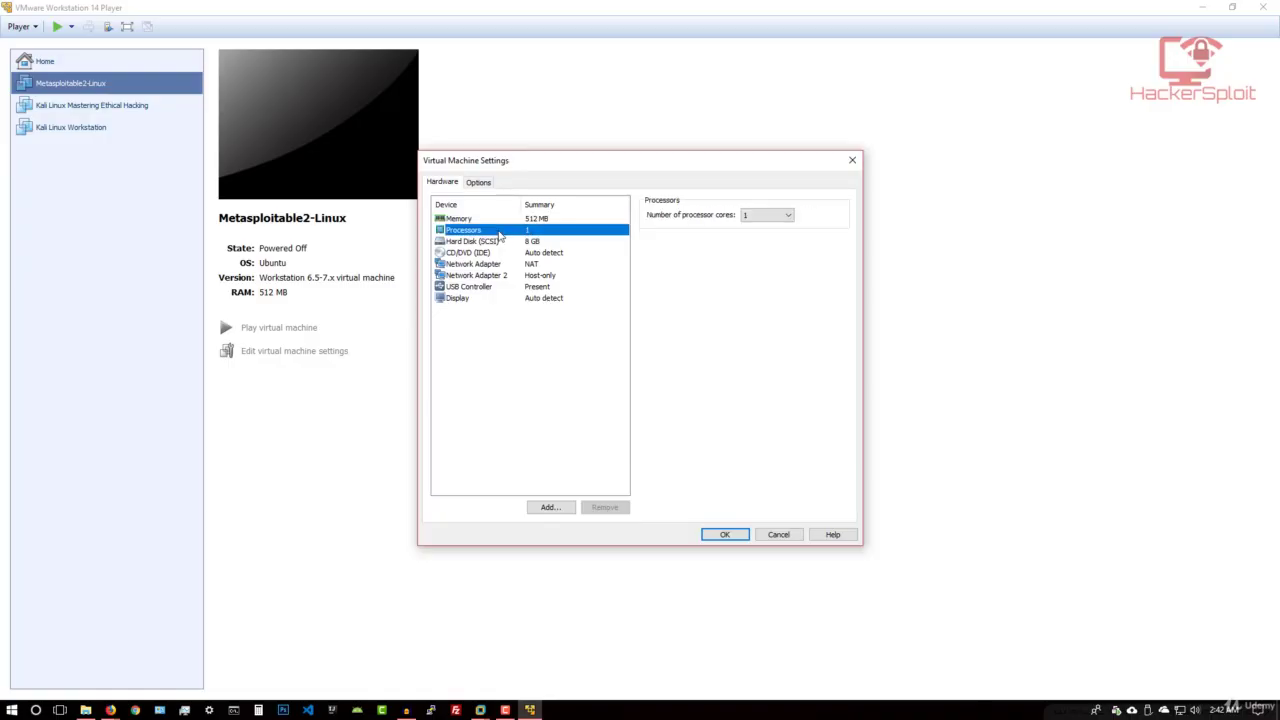
left_click(767, 216)
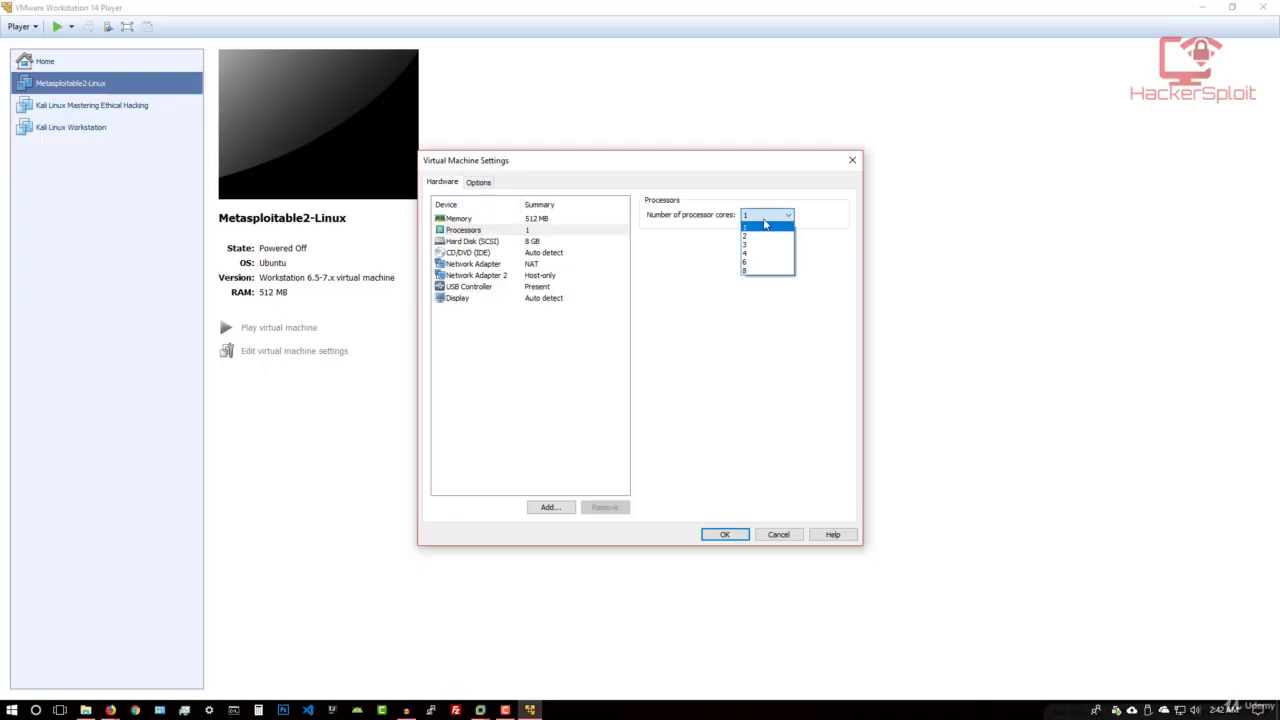
left_click(764, 203)
Step: Set the first network adapter to Bridged with physical network connection state replicated, and save the virtual machine settings
left_click(497, 265)
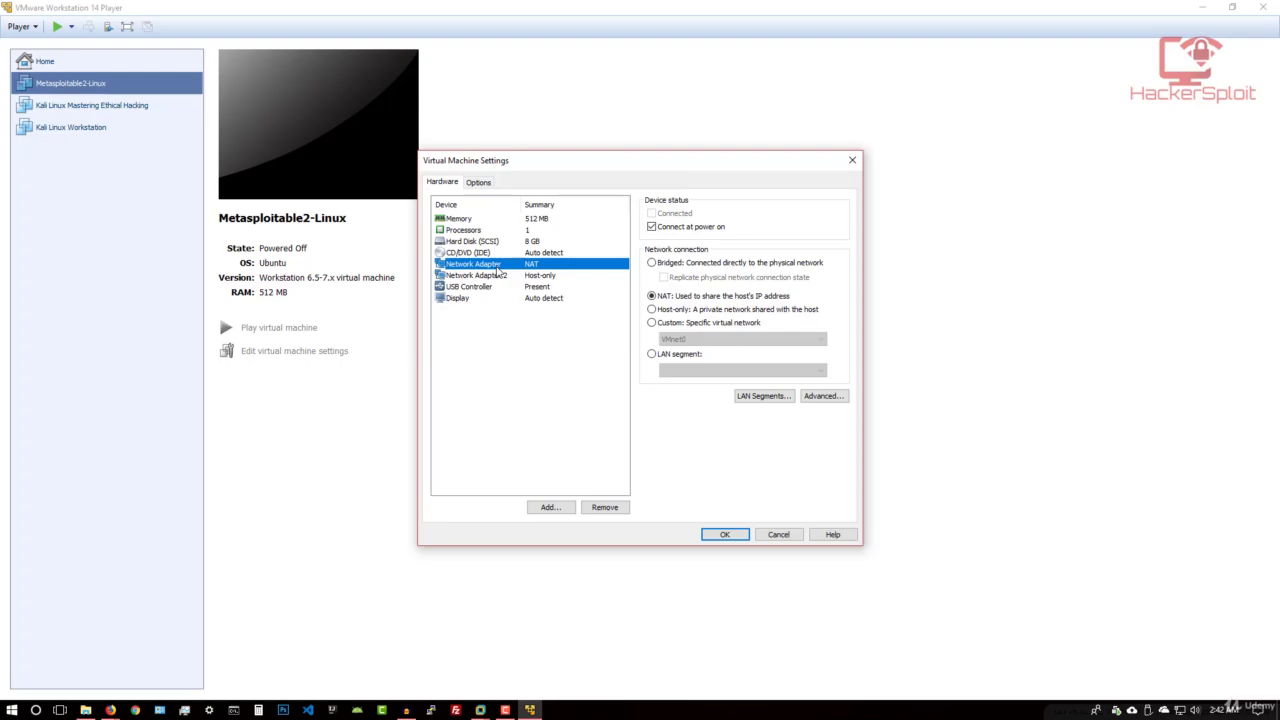
left_click(681, 264)
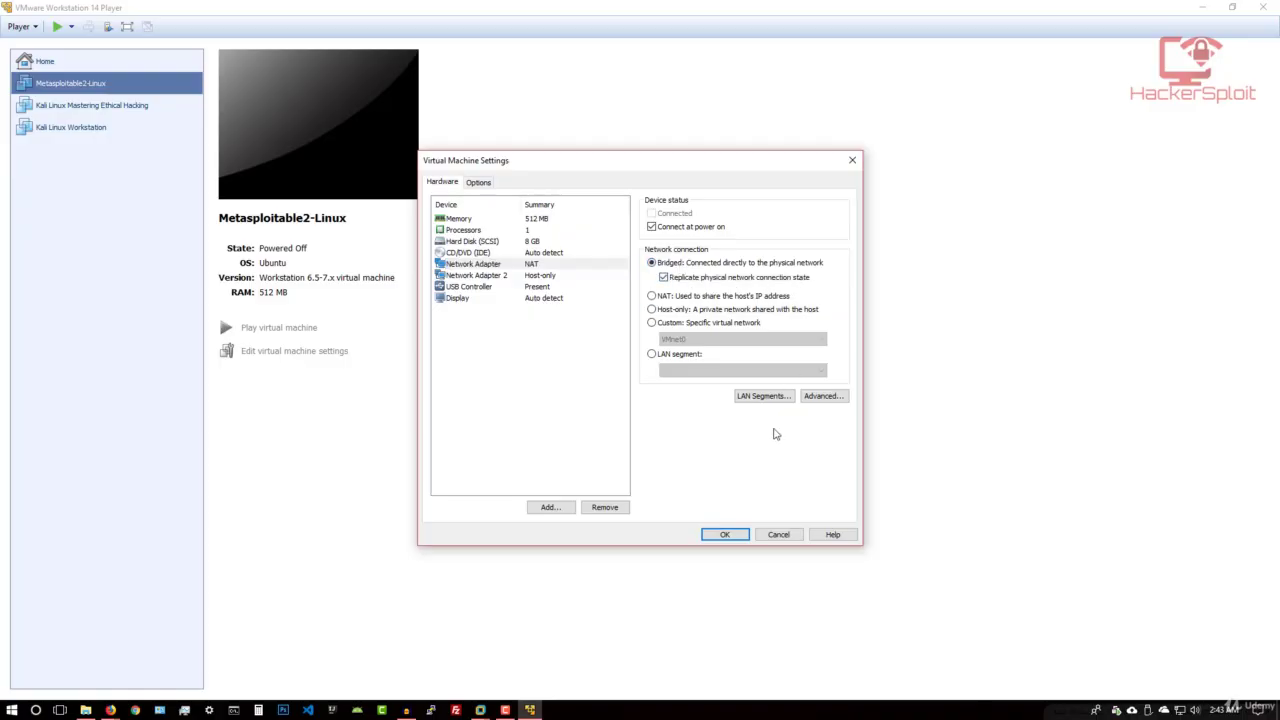
left_click(733, 536)
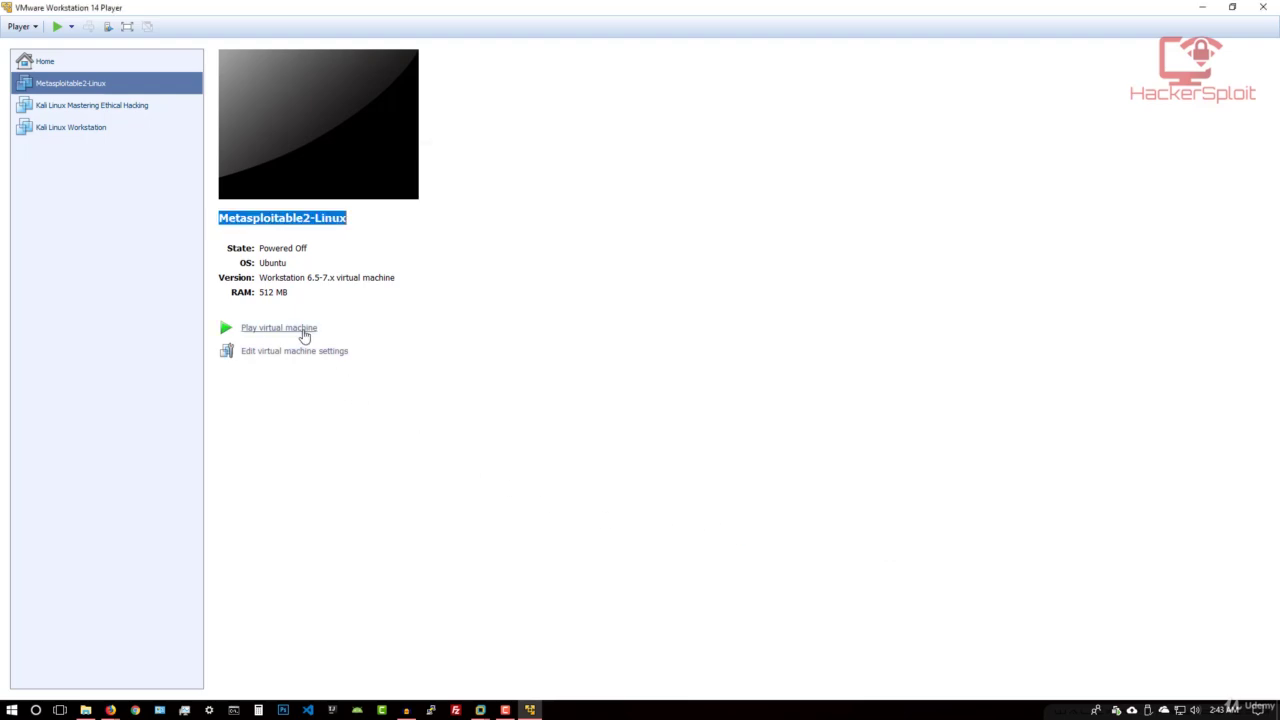
Step: Power on the Metasploitable2-Linux virtual machine, identify it as copied, and give its console input focus
left_click(277, 330)
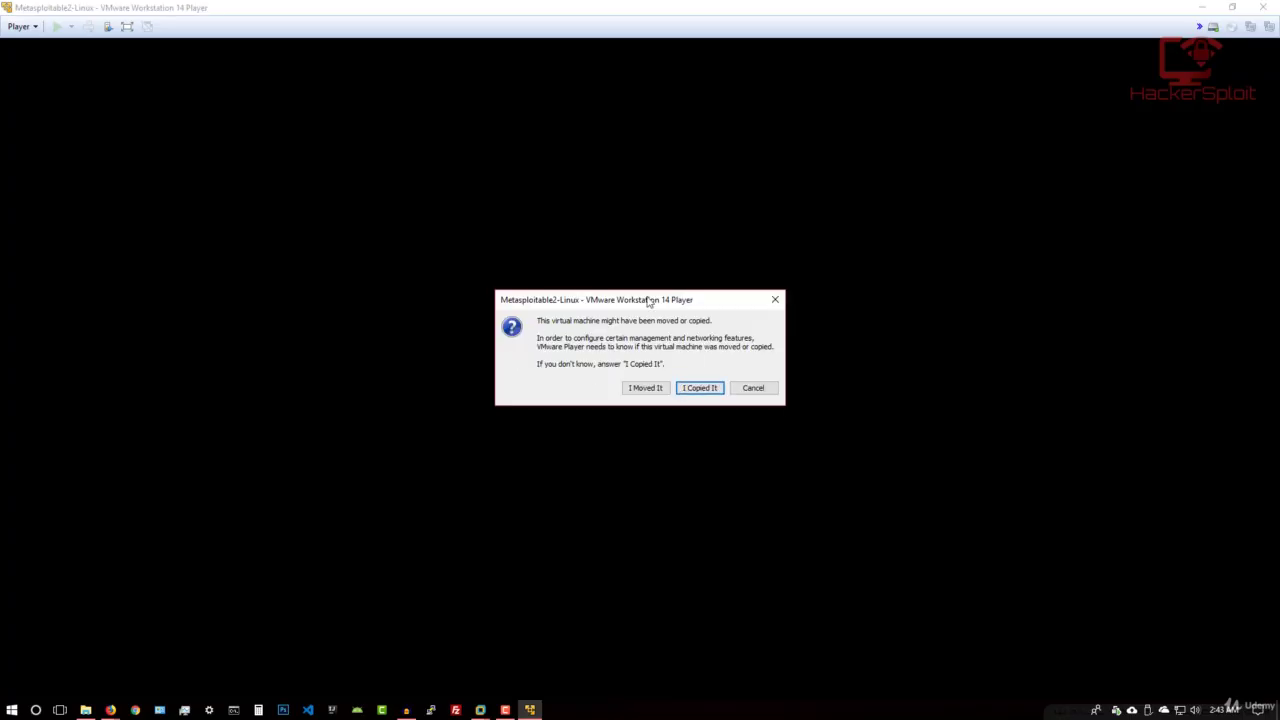
left_click(699, 388)
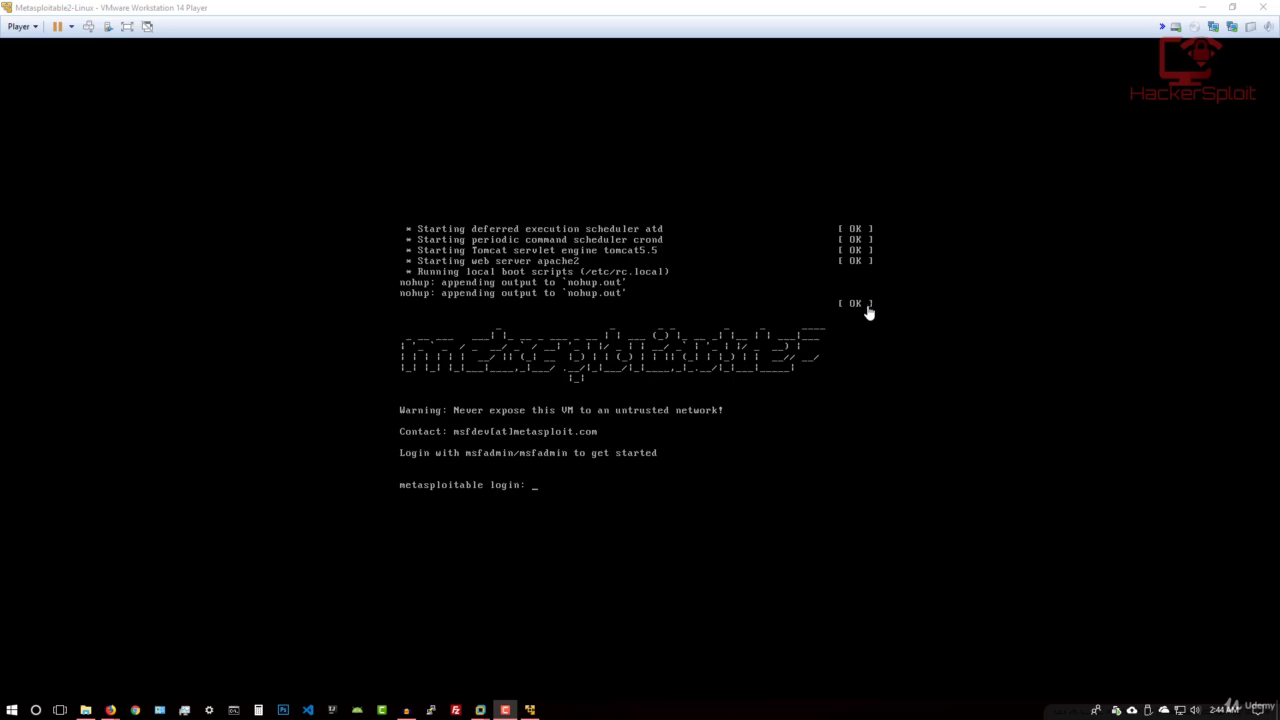
left_click(637, 391)
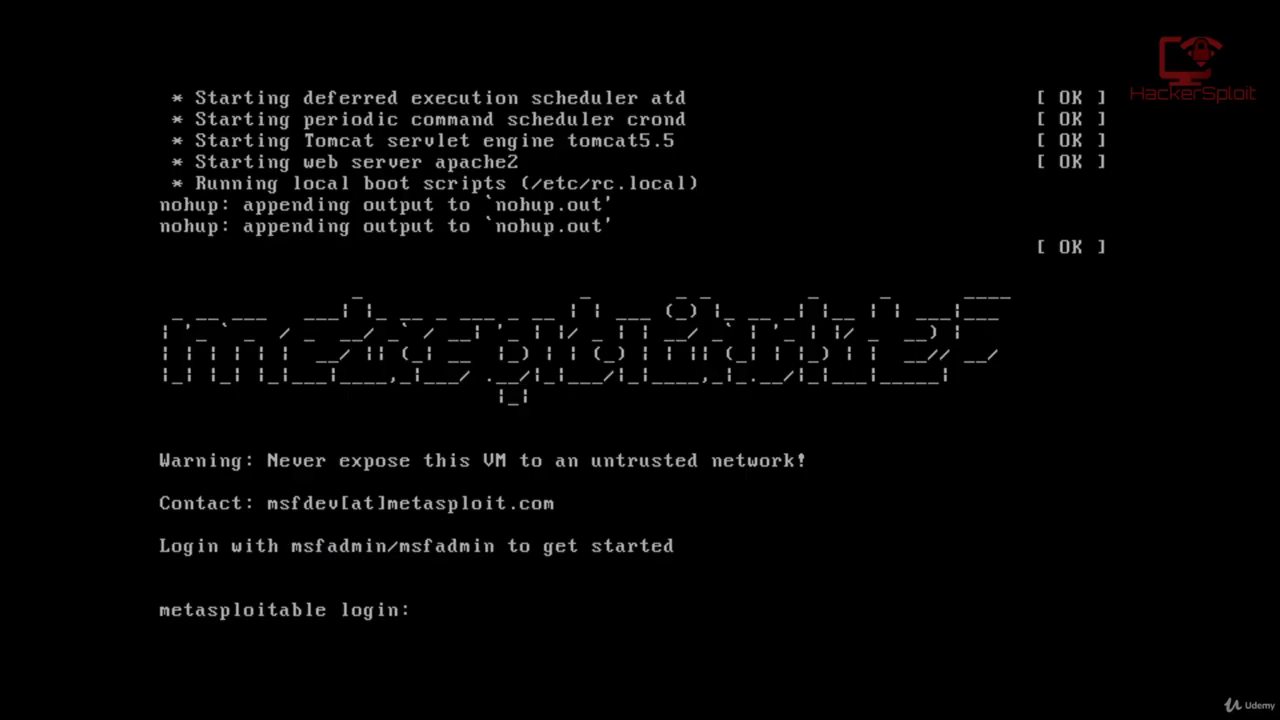
Step: Try to log in at the metasploitable prompt with the default username and account password
type("fadmin")
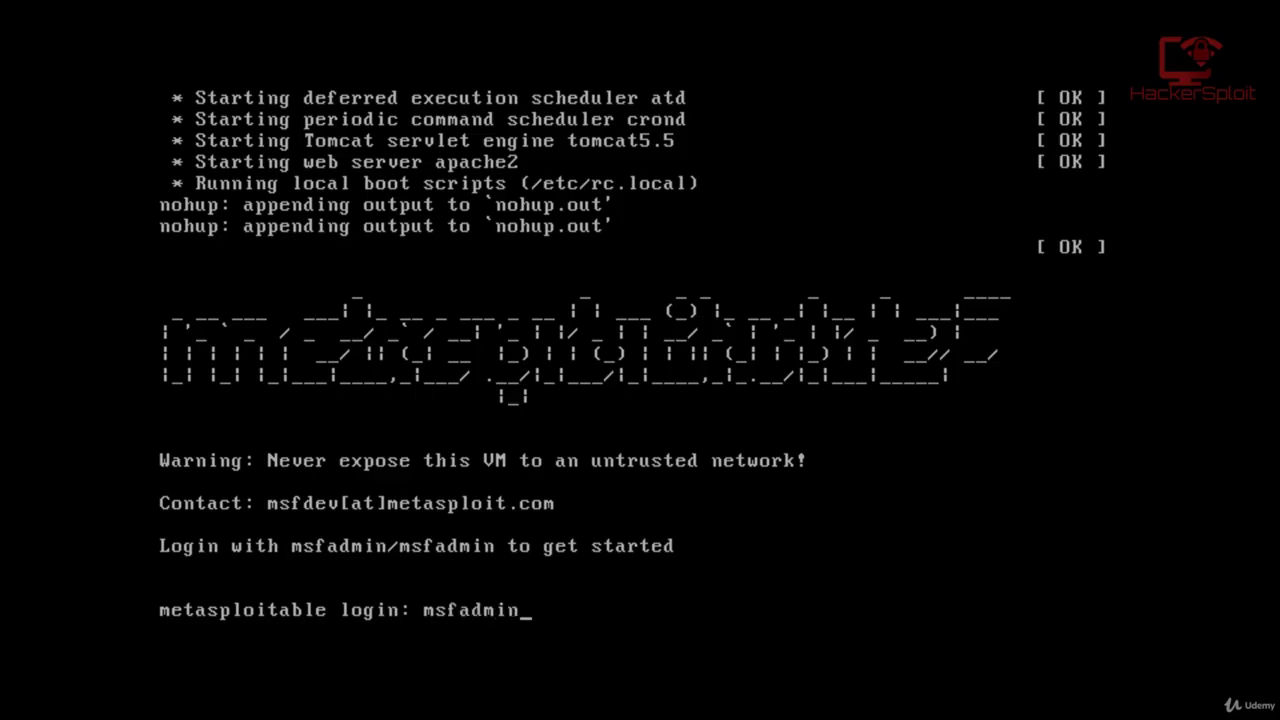
key("Return")
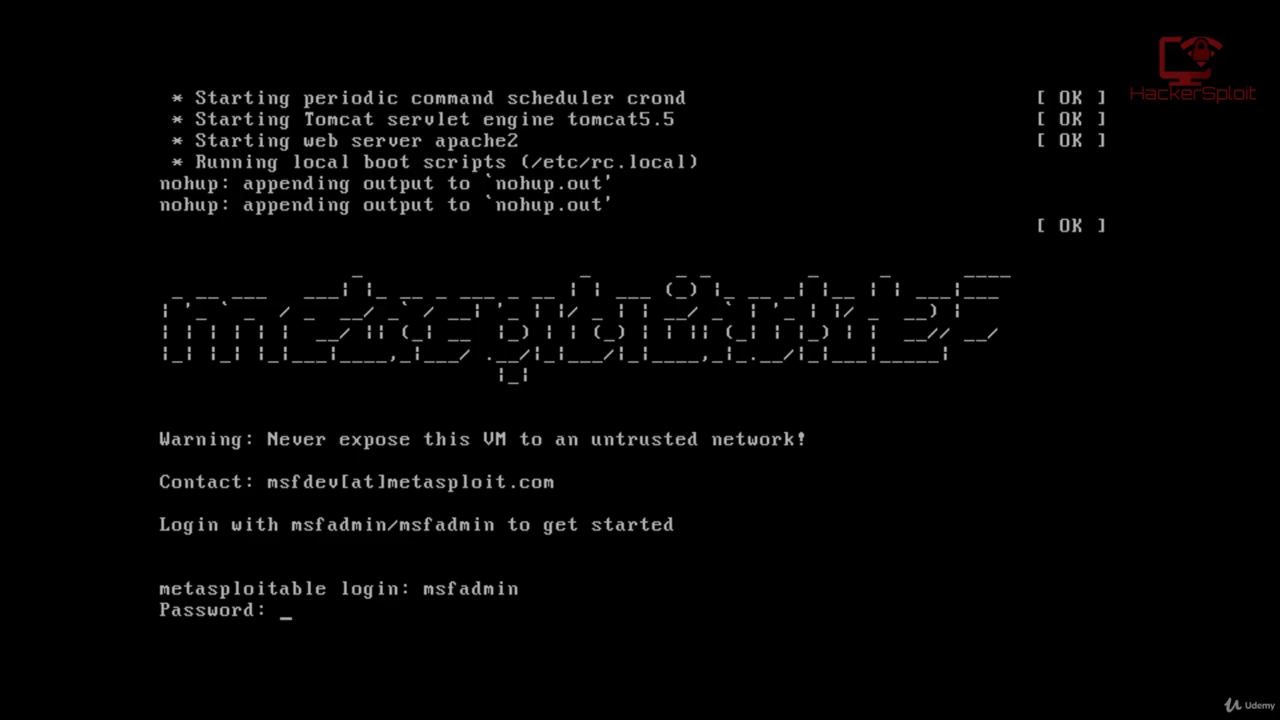
key("Return")
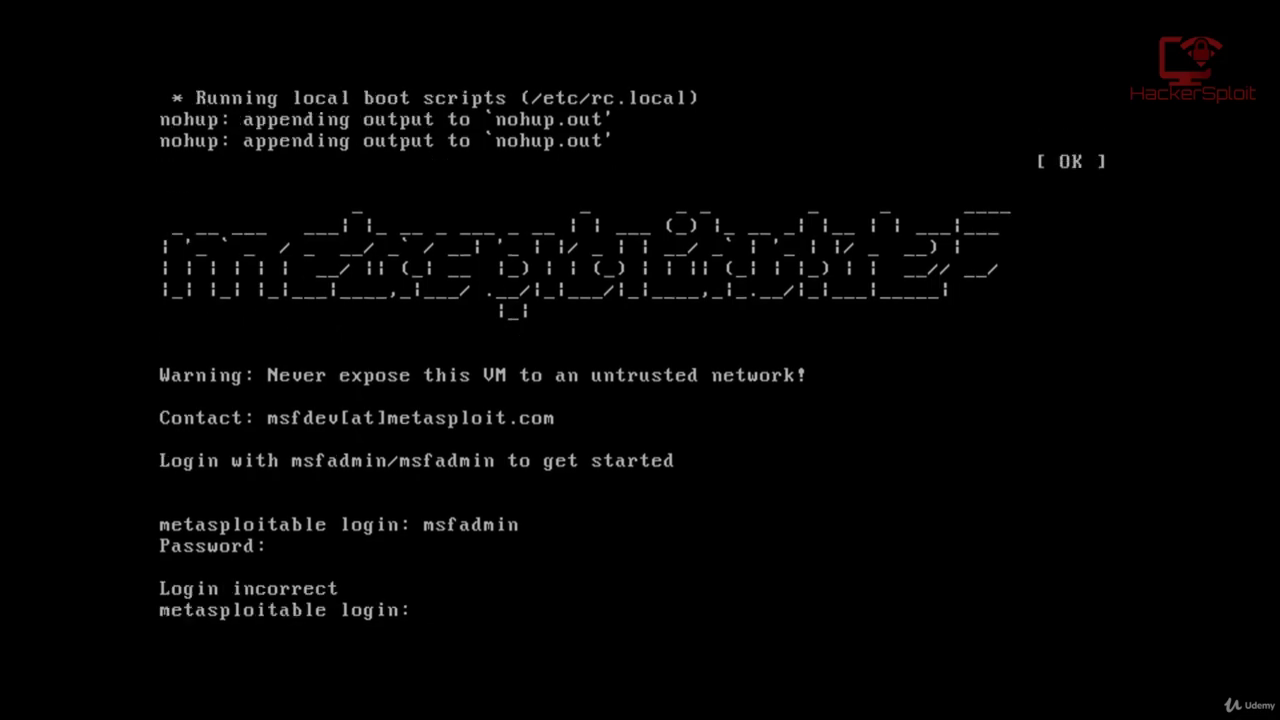
Step: Log in to the Metasploitable console with the username and account password given in the login banner
type("msfadmin")
key("Return")
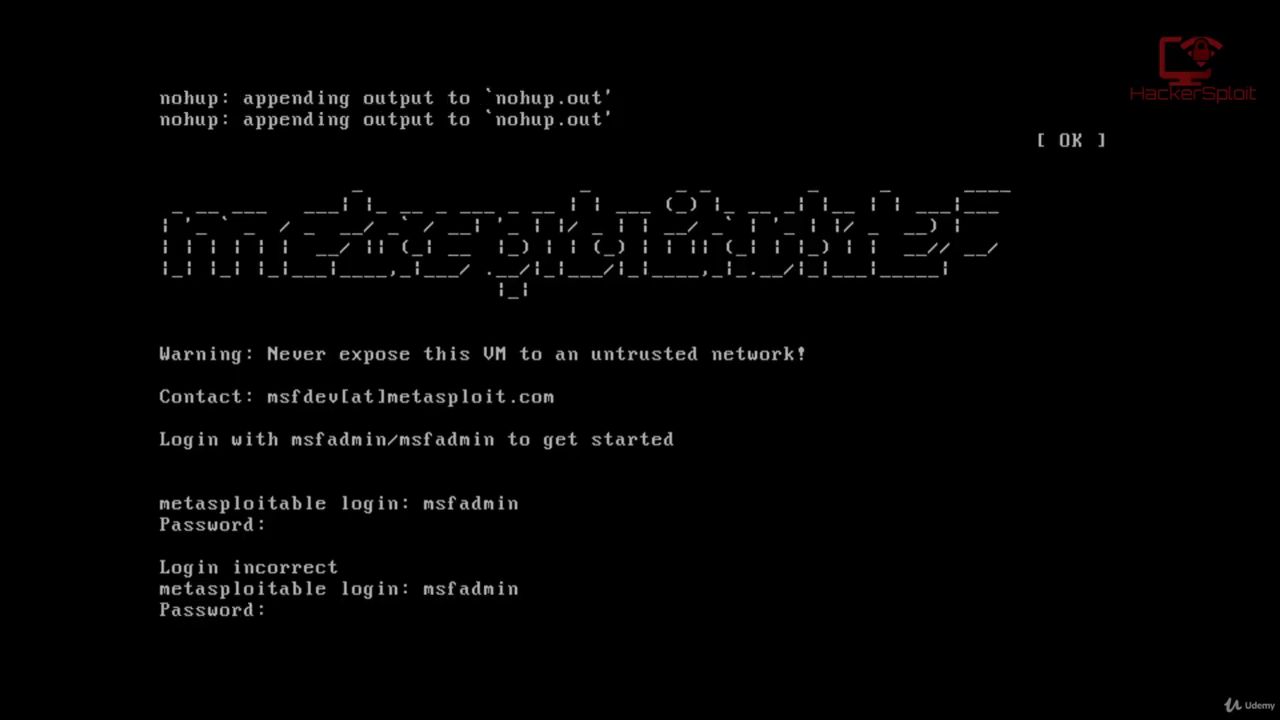
key("Return")
Step: Clear the Metasploitable terminal and list the home directory's contents with ls
type("clea")
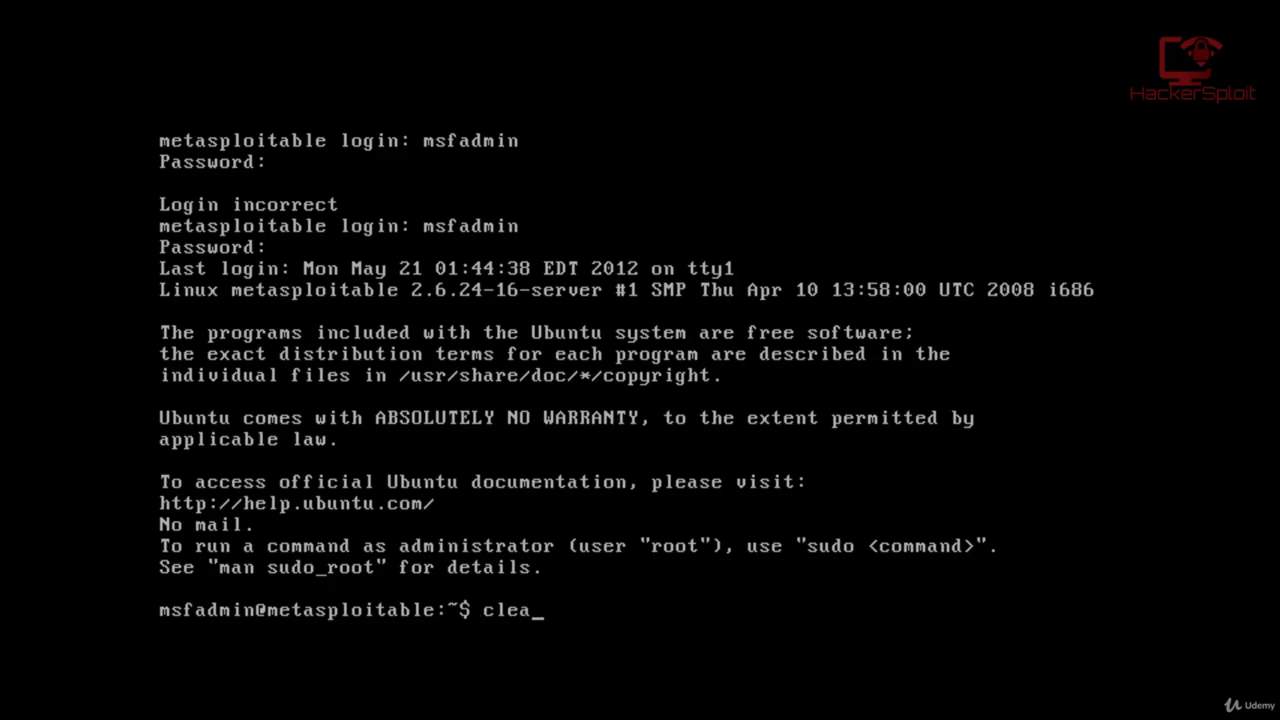
type("r")
key("Return")
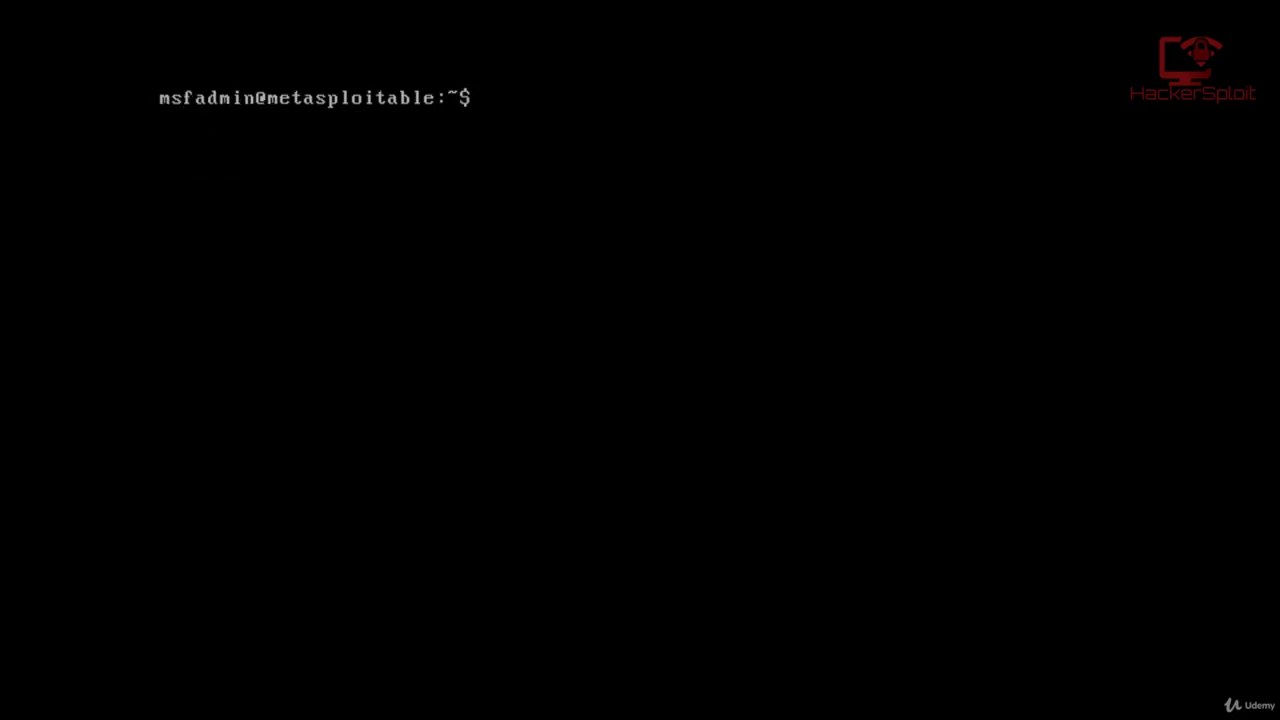
type("ls")
key("Return")
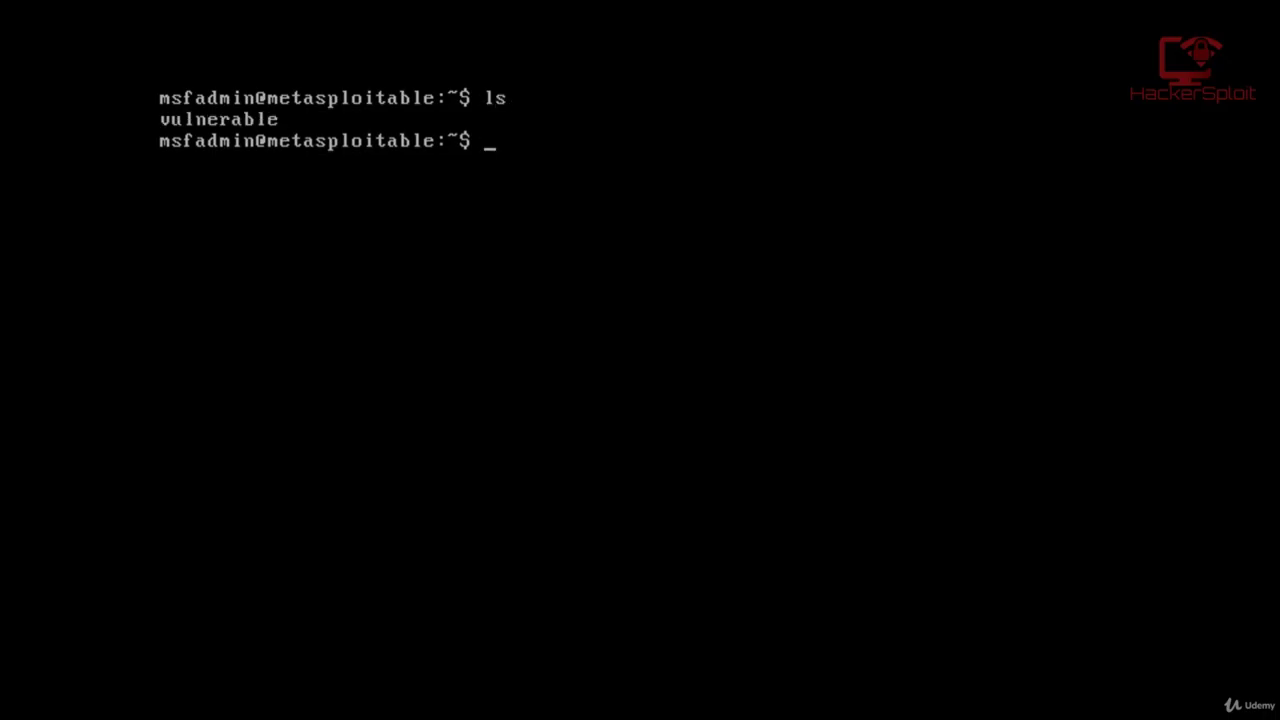
Step: Try to display the system information by running uname a
type("sudo")
key("BackSpace")
key("BackSpace")
key("BackSpace")
key("BackSpace")
type("uname 0")
type("-a")
key("BackSpace")
key("BackSpace")
key("BackSpace")
type("a")
key("Return")
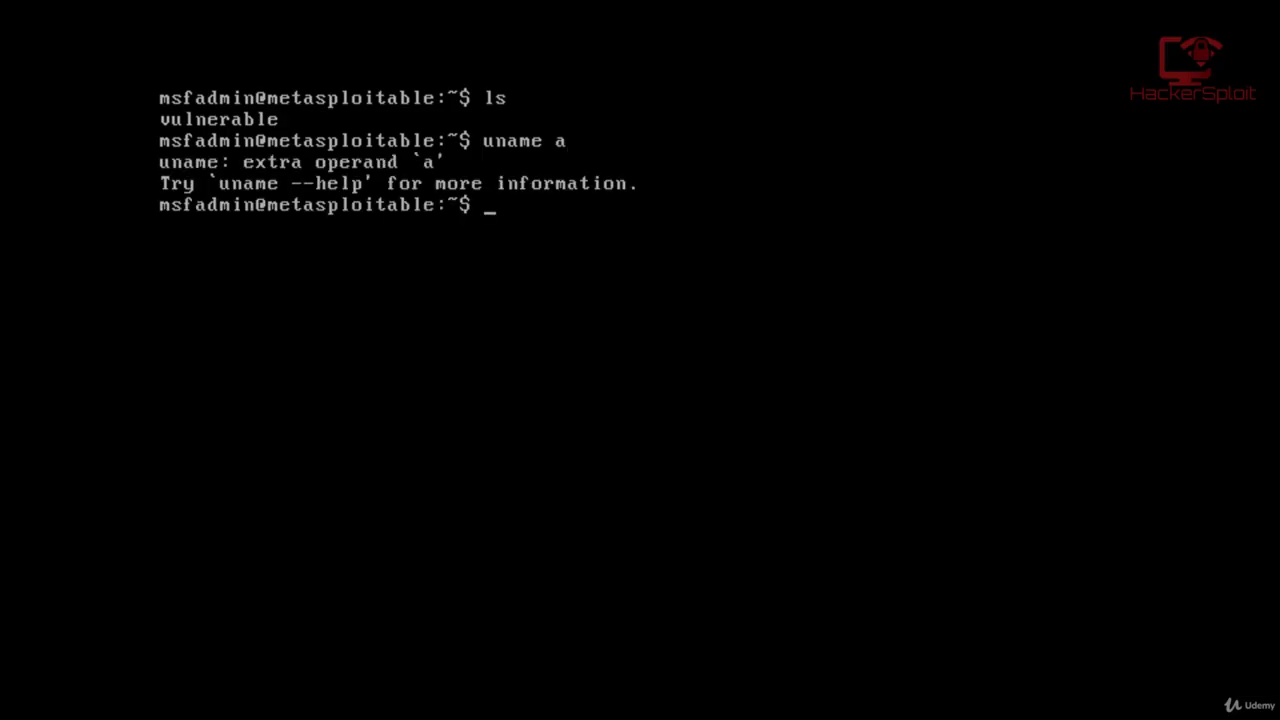
Step: Display the full system information with uname -a and the network interface configuration with ifconfig
type("uname -a")
key("Return")
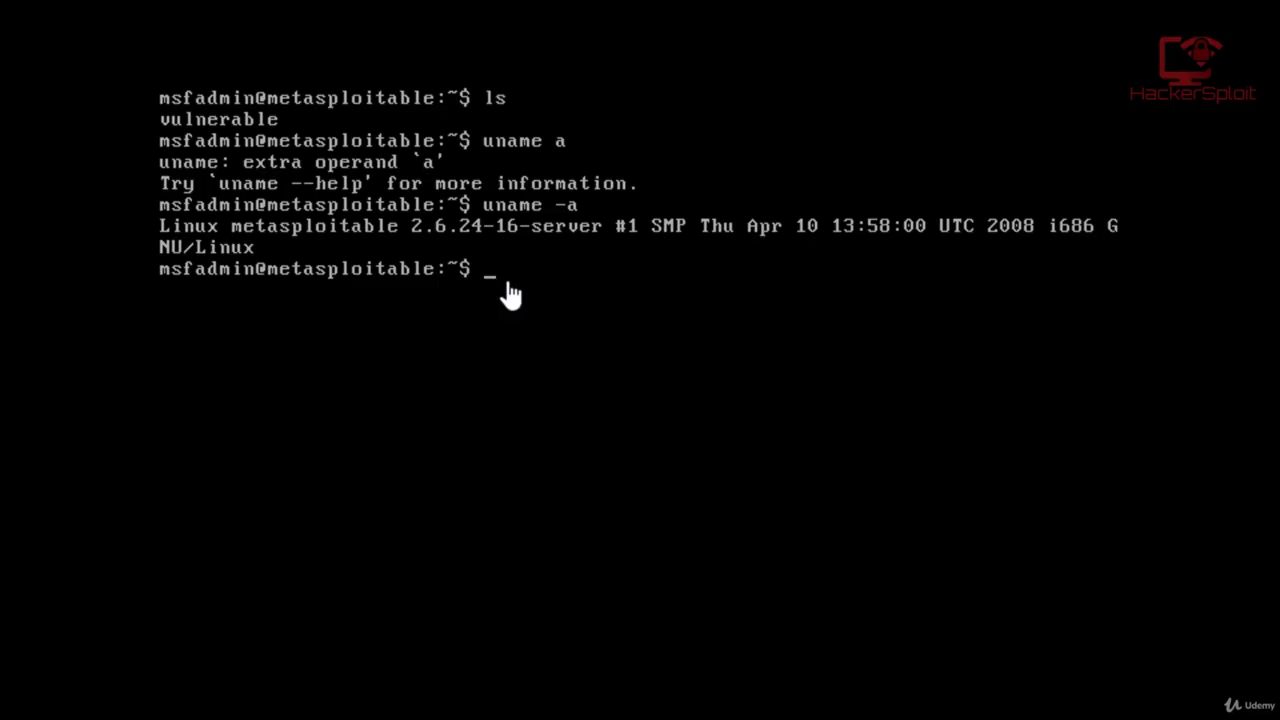
type("config")
key("Return")
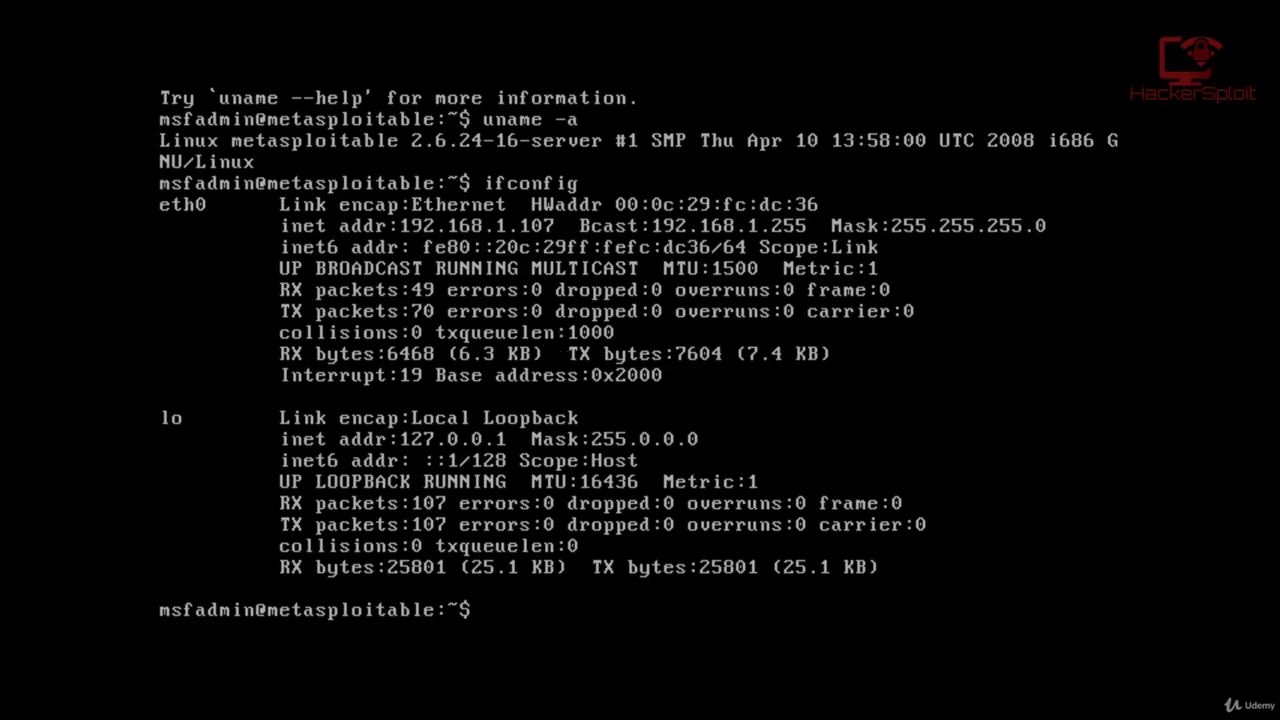
Step: Minimize the virtual machine window, open the Windows Command Prompt and move its window toward the middle of the desktop
left_click(1181, 30)
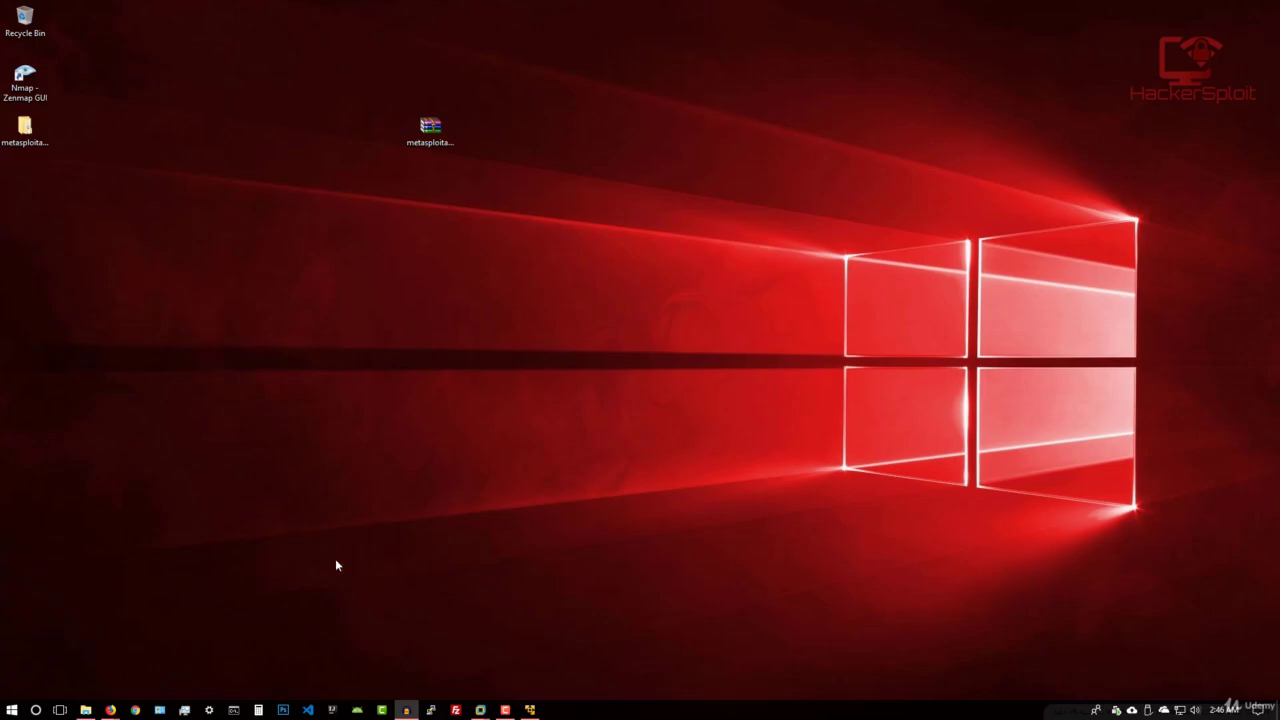
left_click(236, 711)
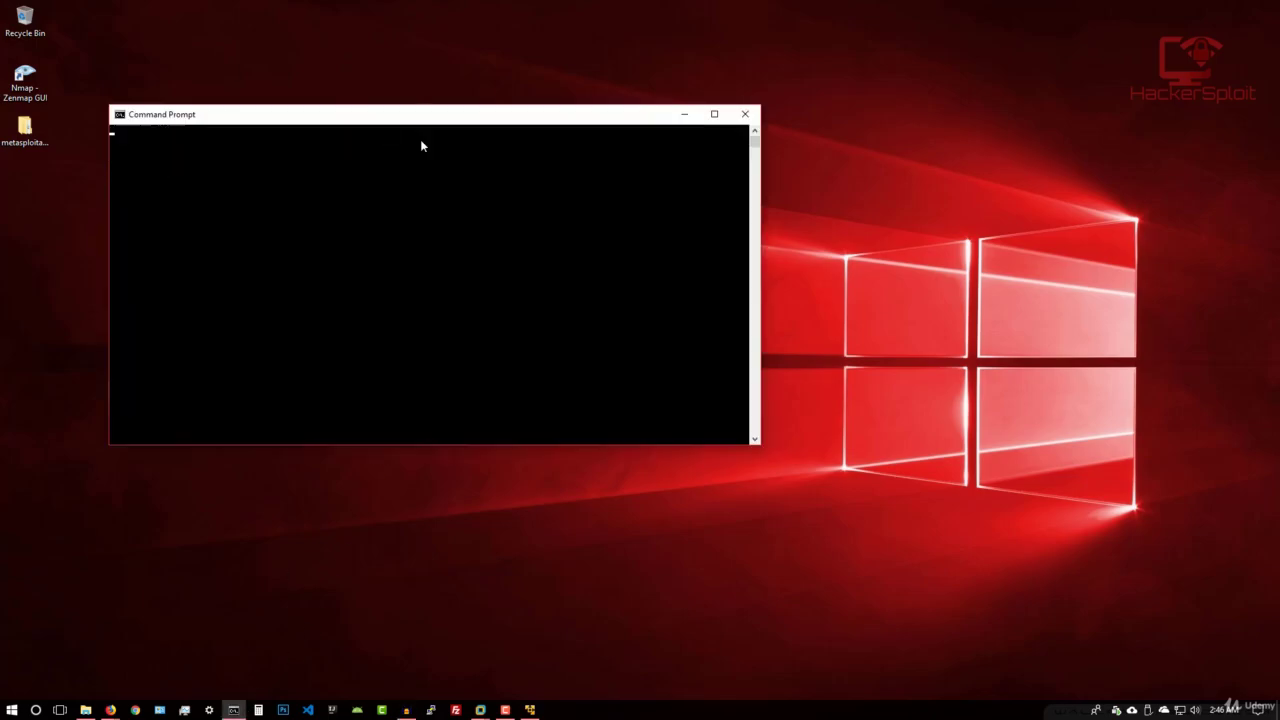
left_click_drag(450, 121, 702, 121)
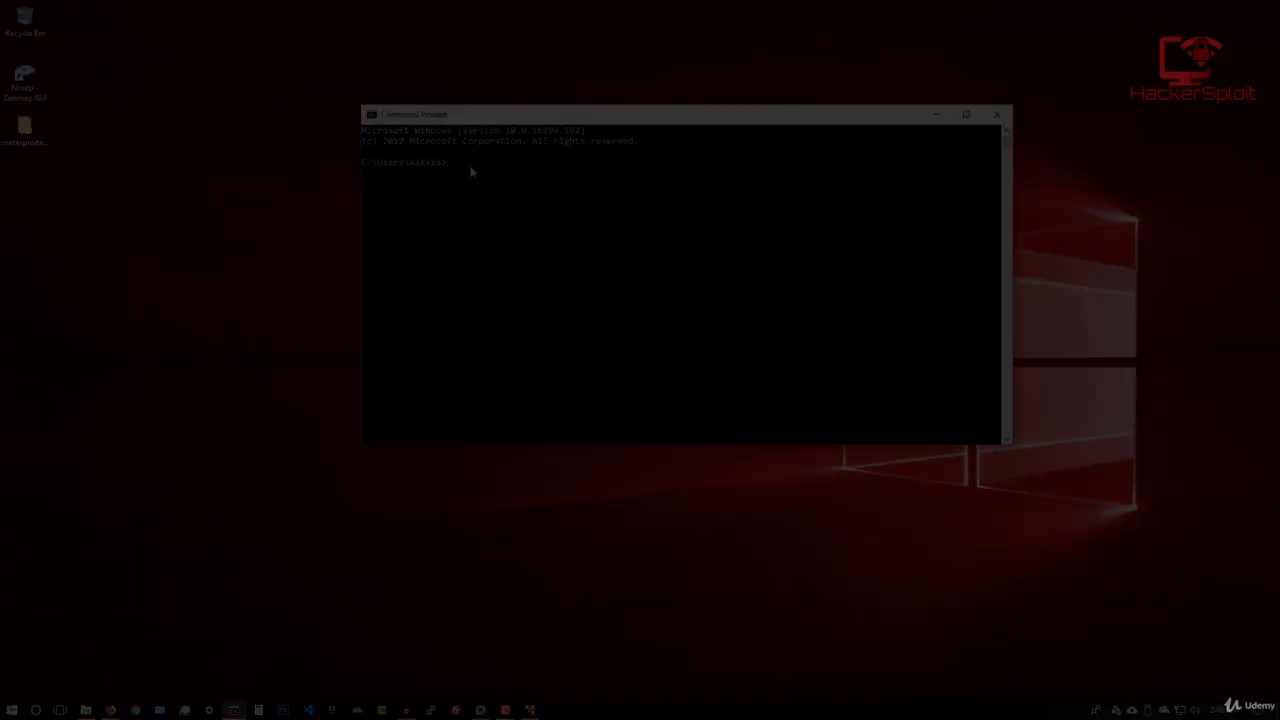
Step: Scan the Metasploitable machine for open ports by running nmap 192.168.1.107
type("nmap")
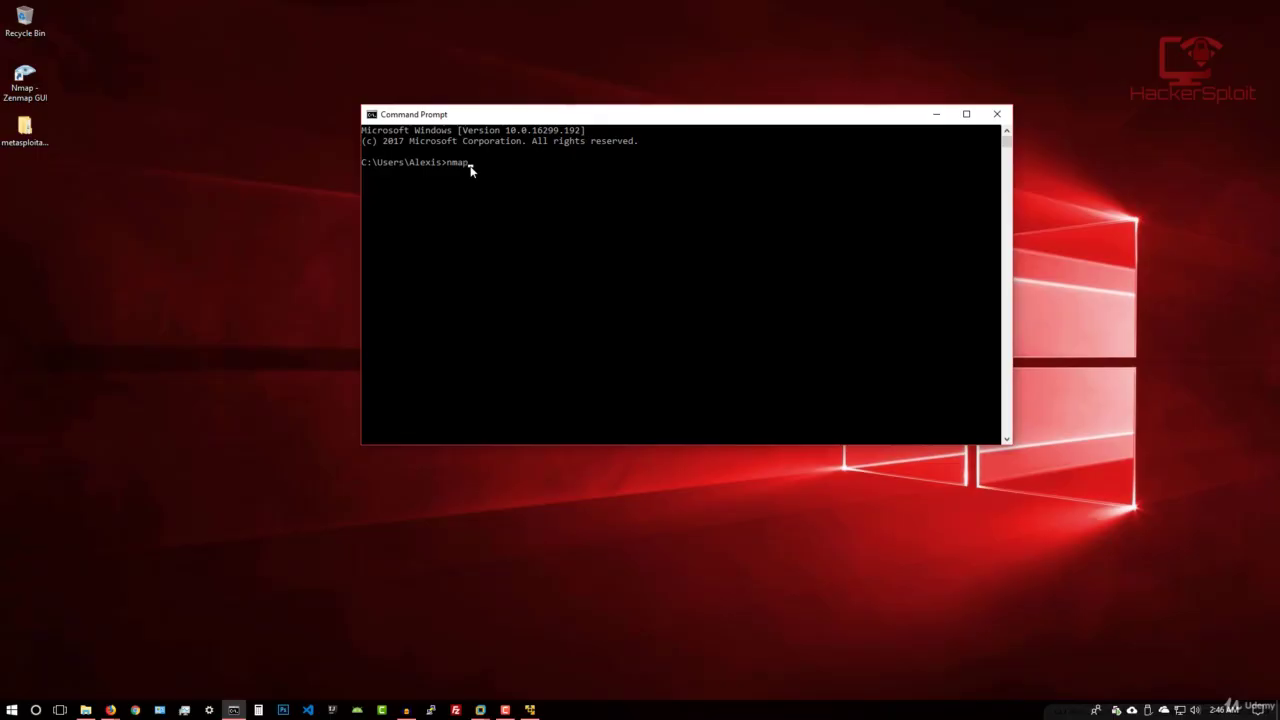
type(" 192.1")
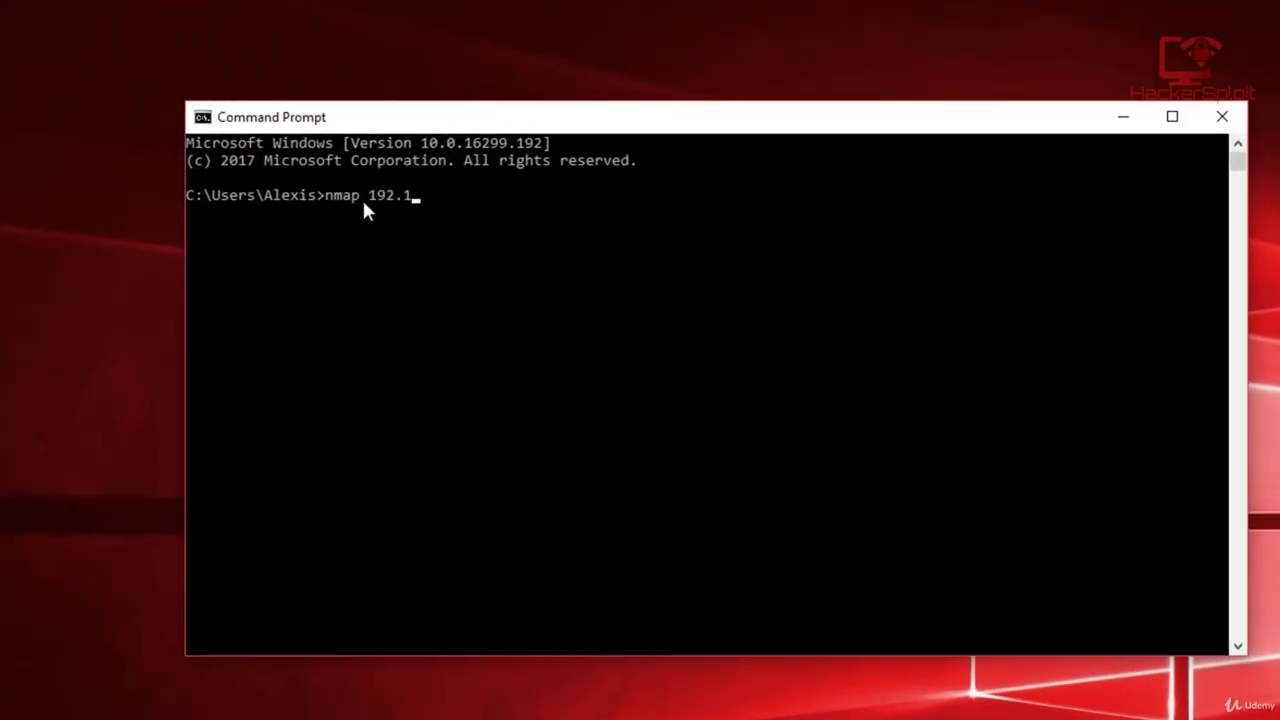
type("68.1.107")
key("Return")
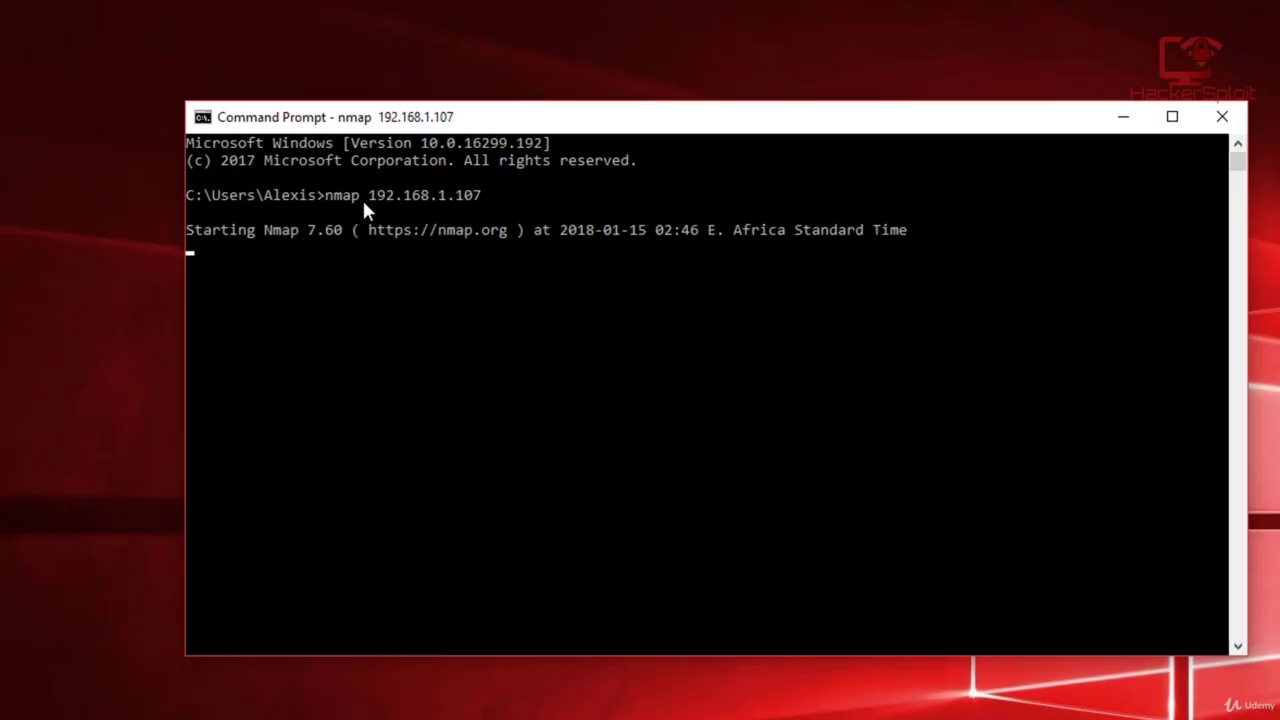
Step: Review the nmap report's list of ports and services, marking the port number and service name of the ftp entry
scroll(505, 250, "up", 5)
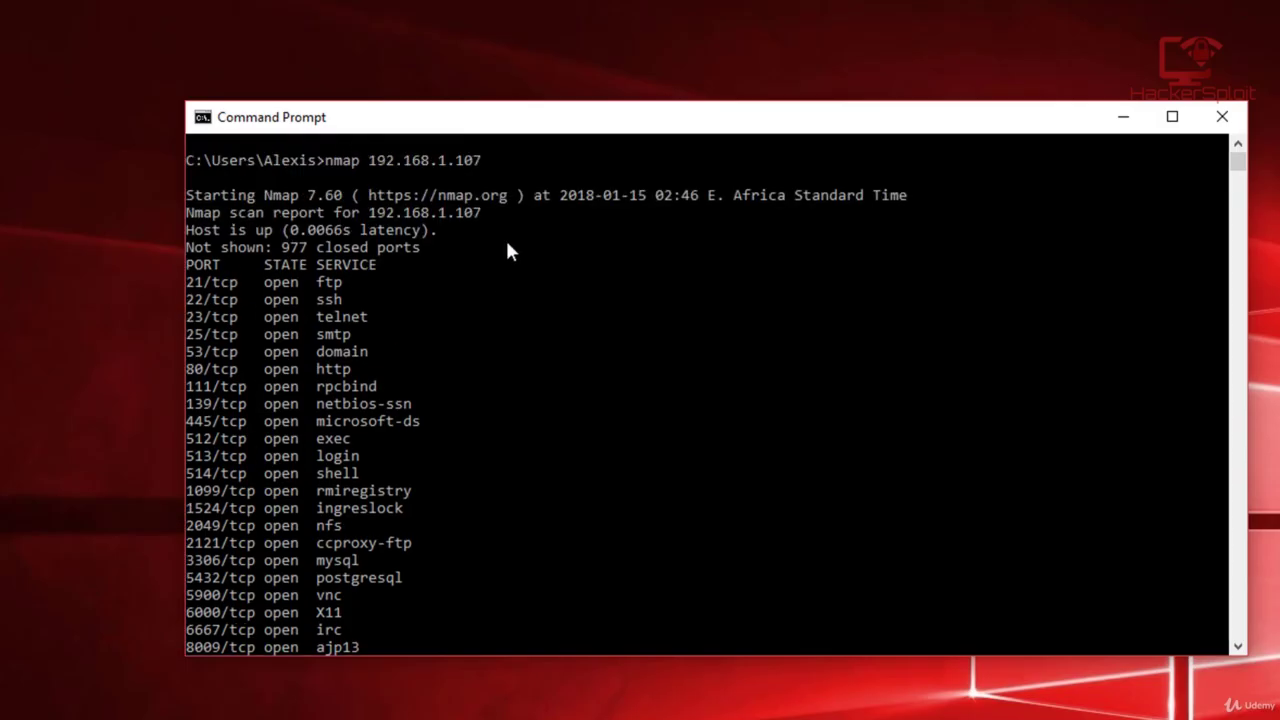
scroll(480, 268, "down", 3)
scroll(474, 271, "up", 2)
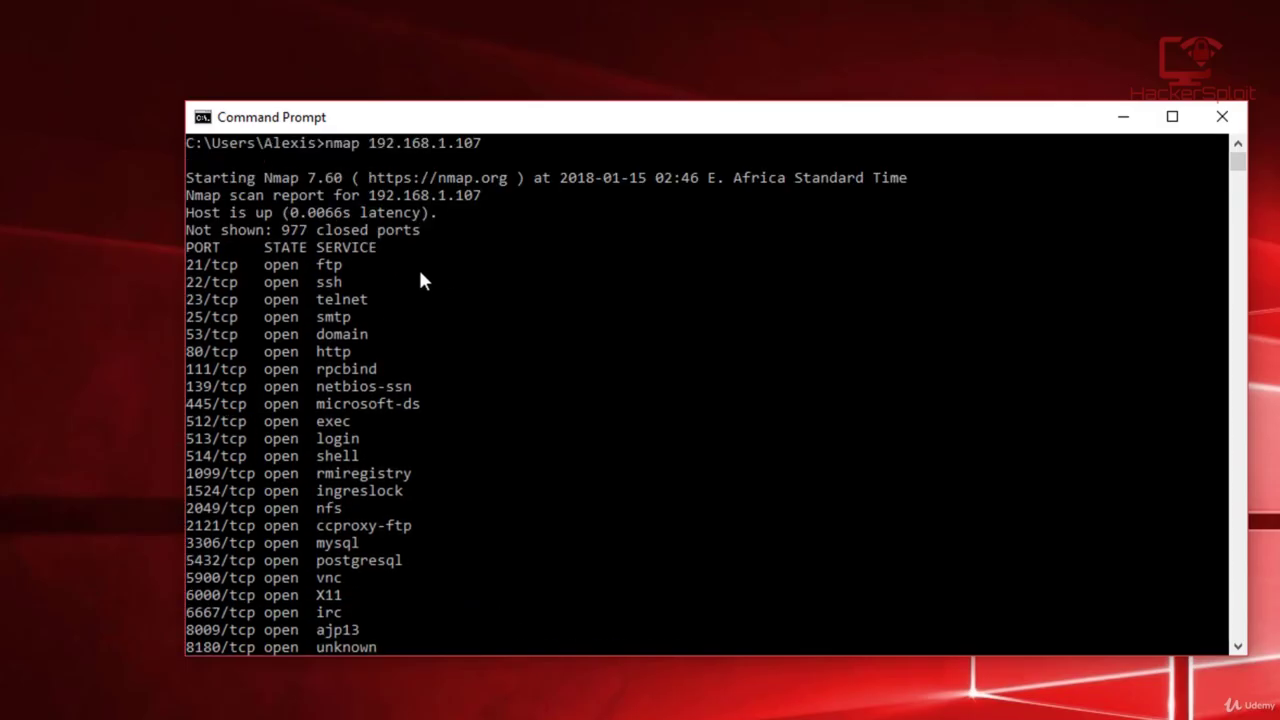
scroll(421, 278, "down", 1)
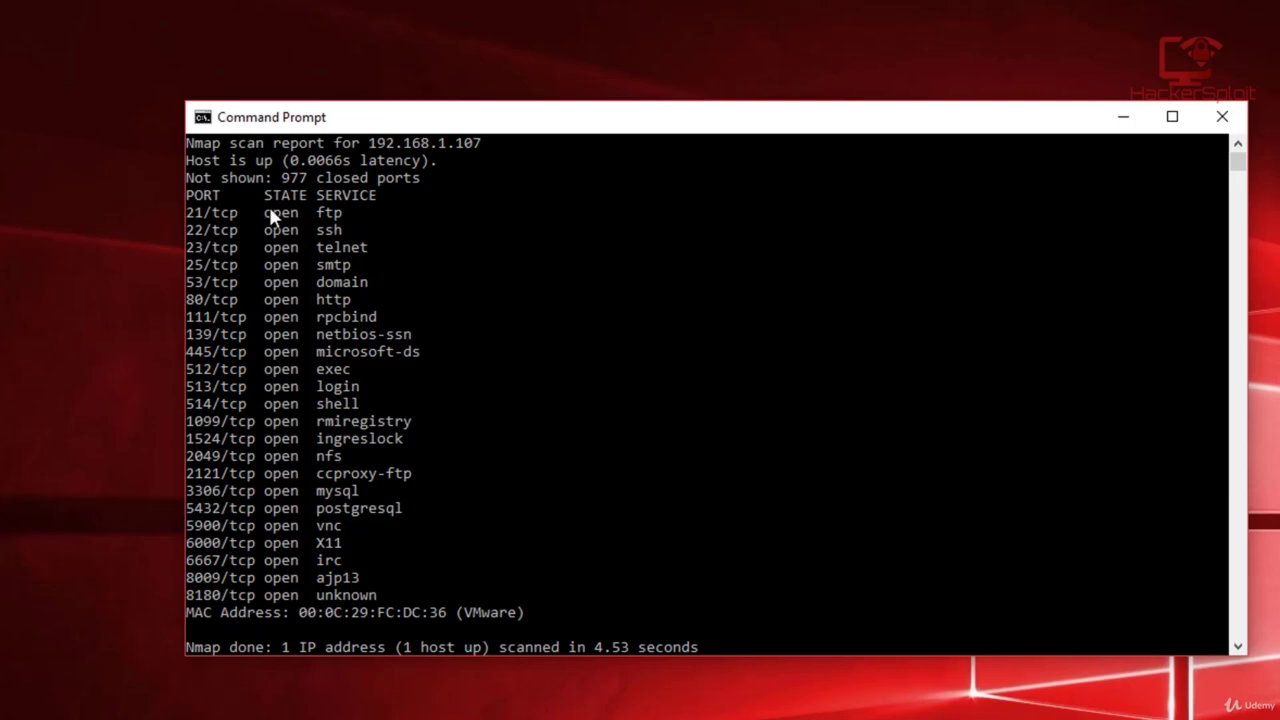
left_click(234, 212)
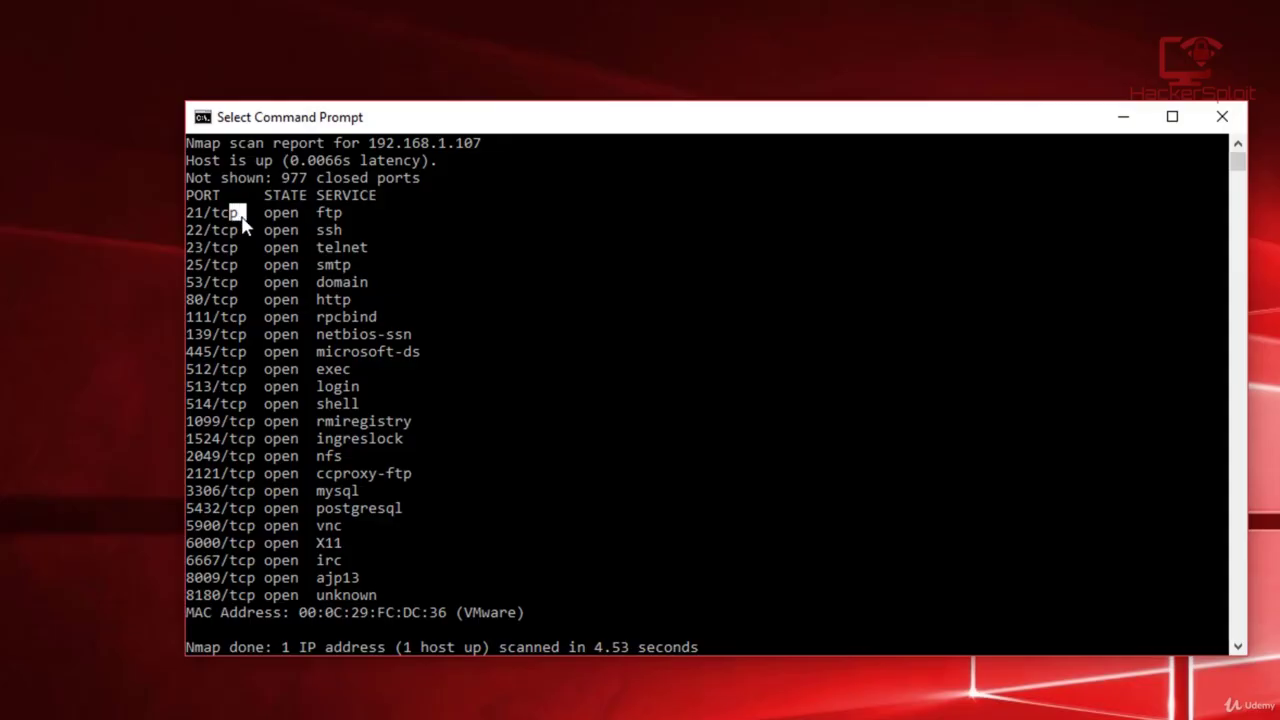
left_click(338, 213)
left_click(346, 214)
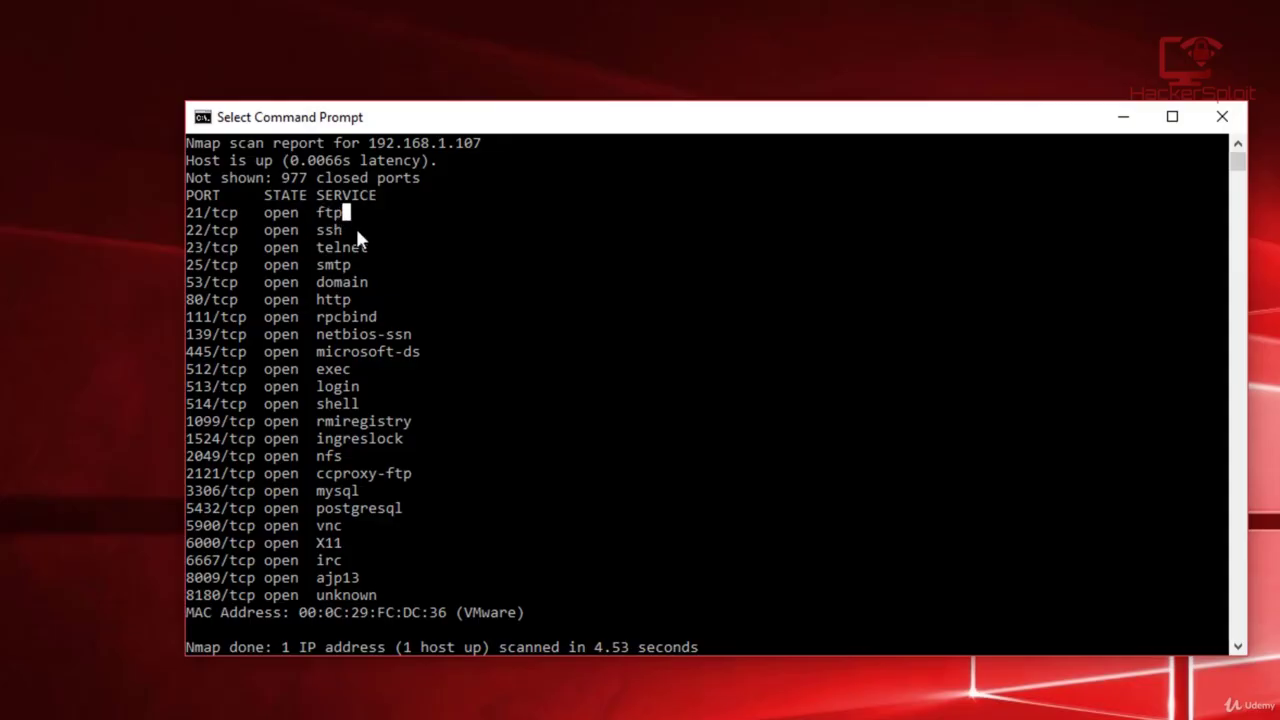